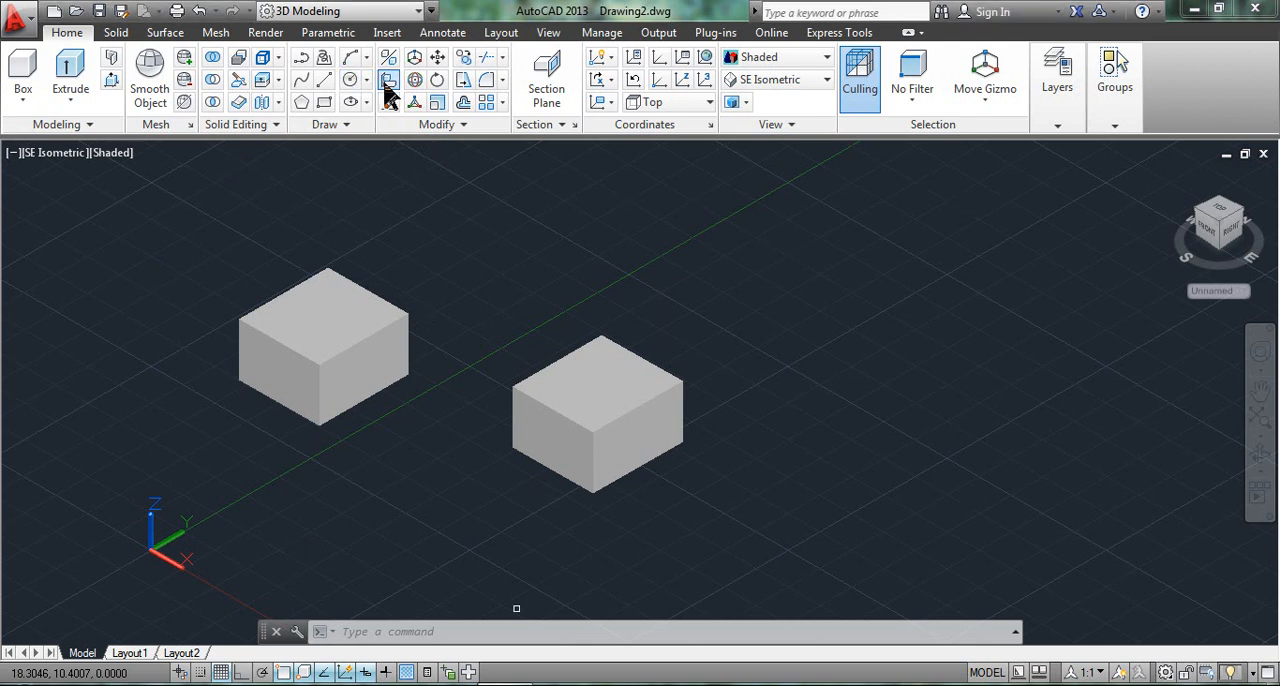
Start a 3D Align of the right-hand box, setting its lower-left, upper-left and upper front corners as the three source points.
left_click(386, 86)
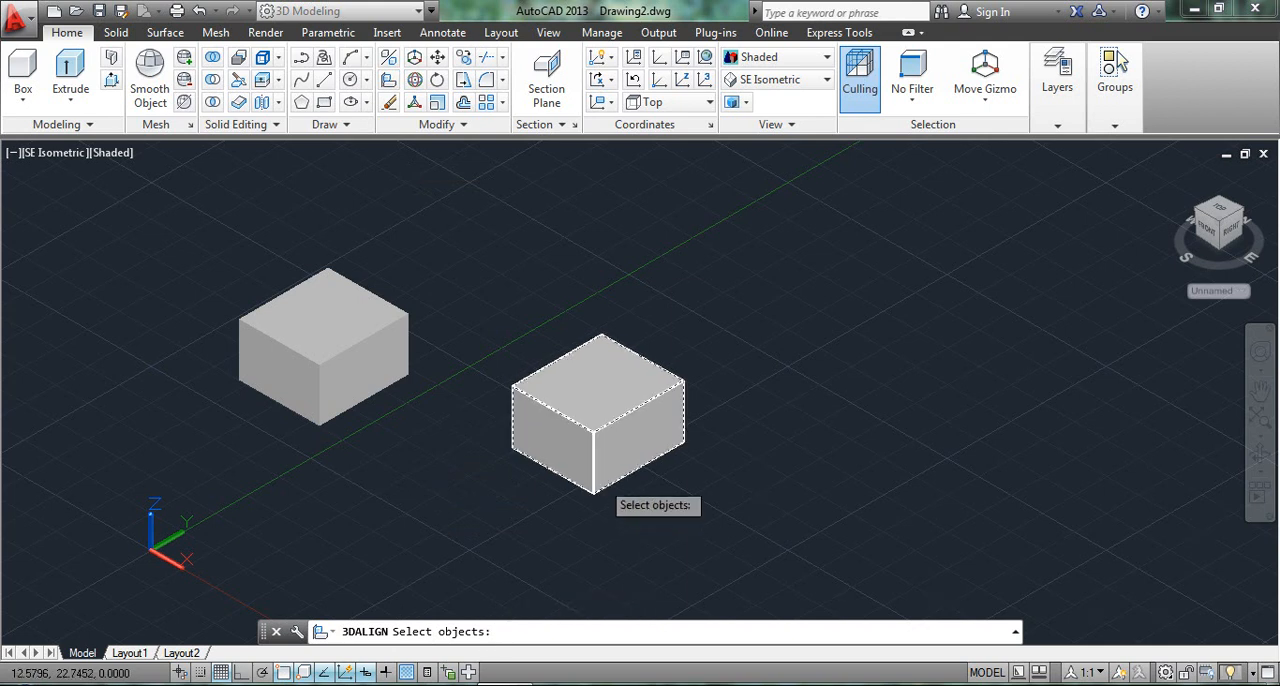
left_click(590, 420)
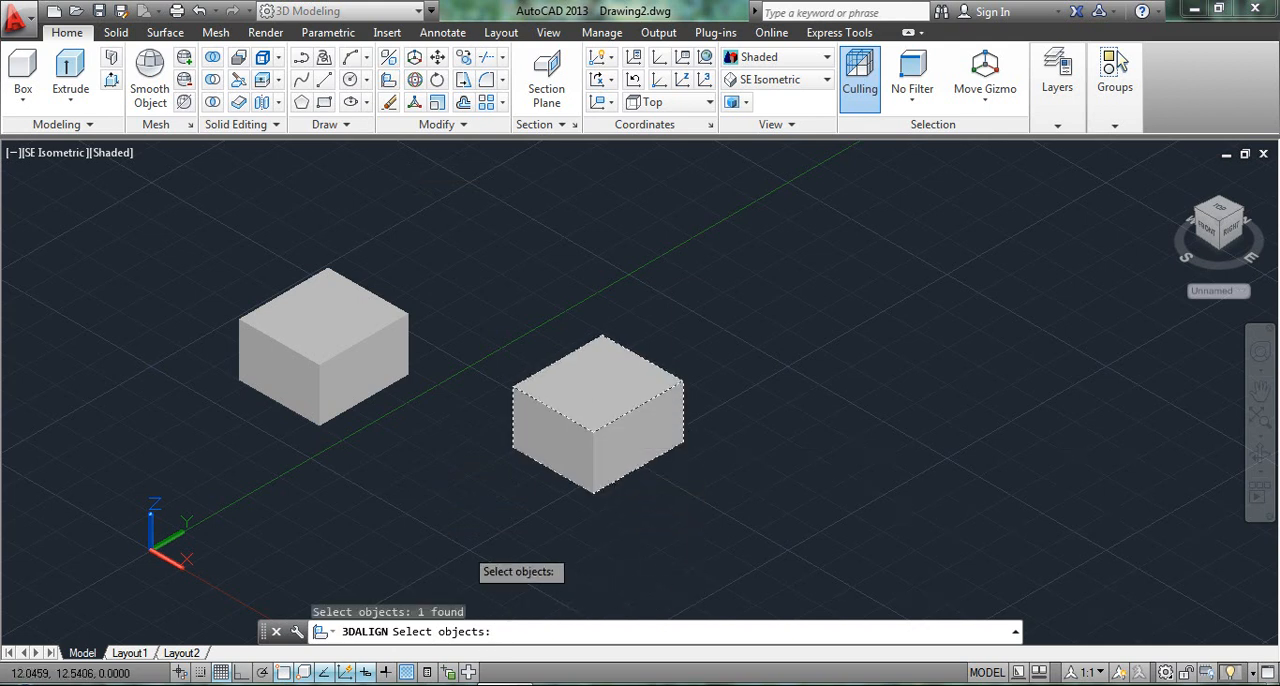
key("Return")
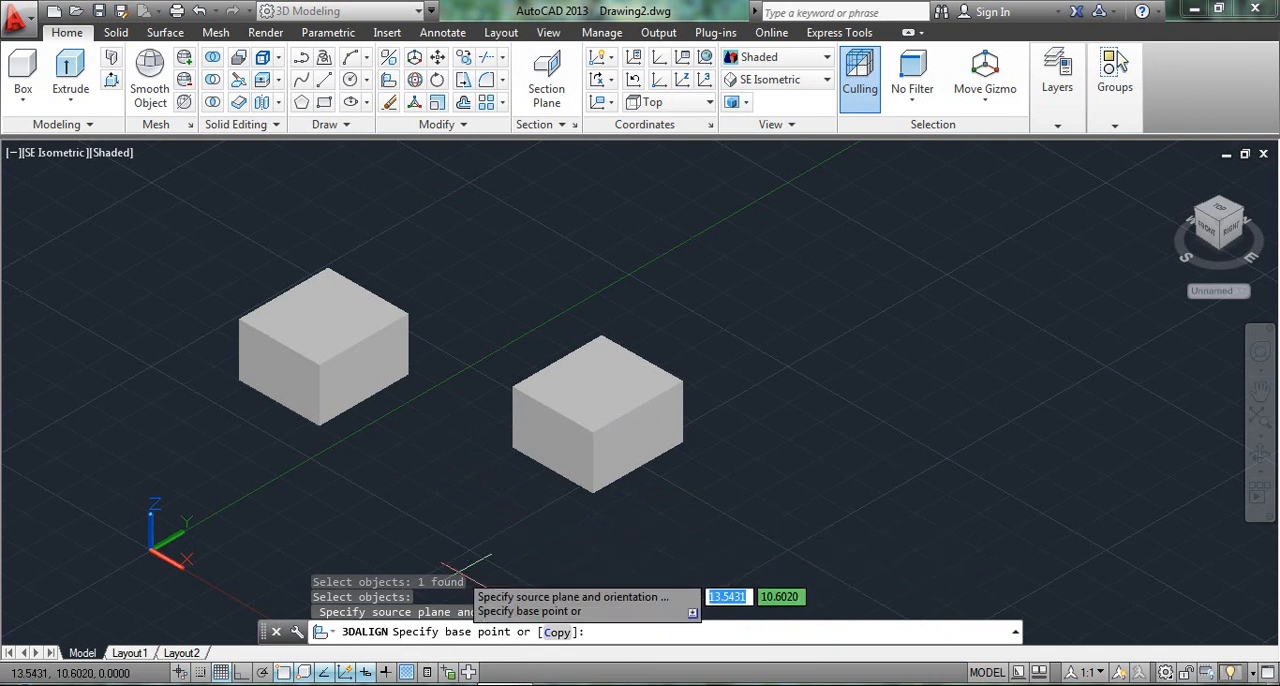
left_click(512, 447)
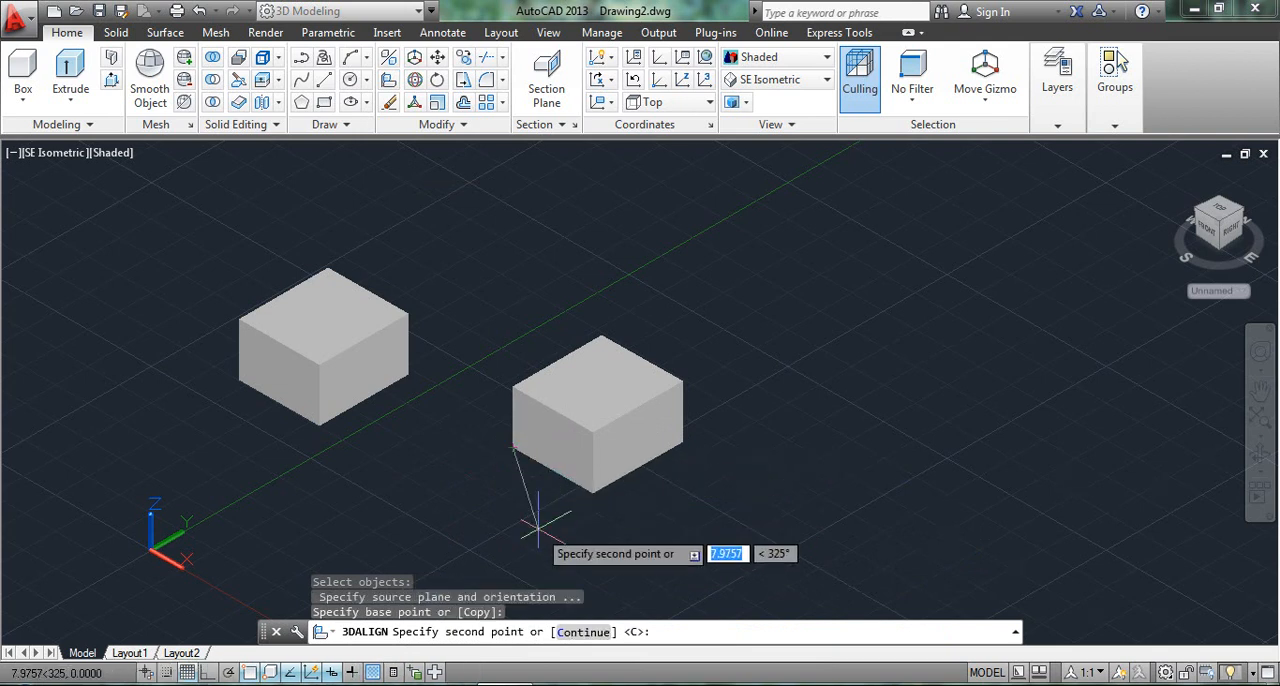
left_click(512, 385)
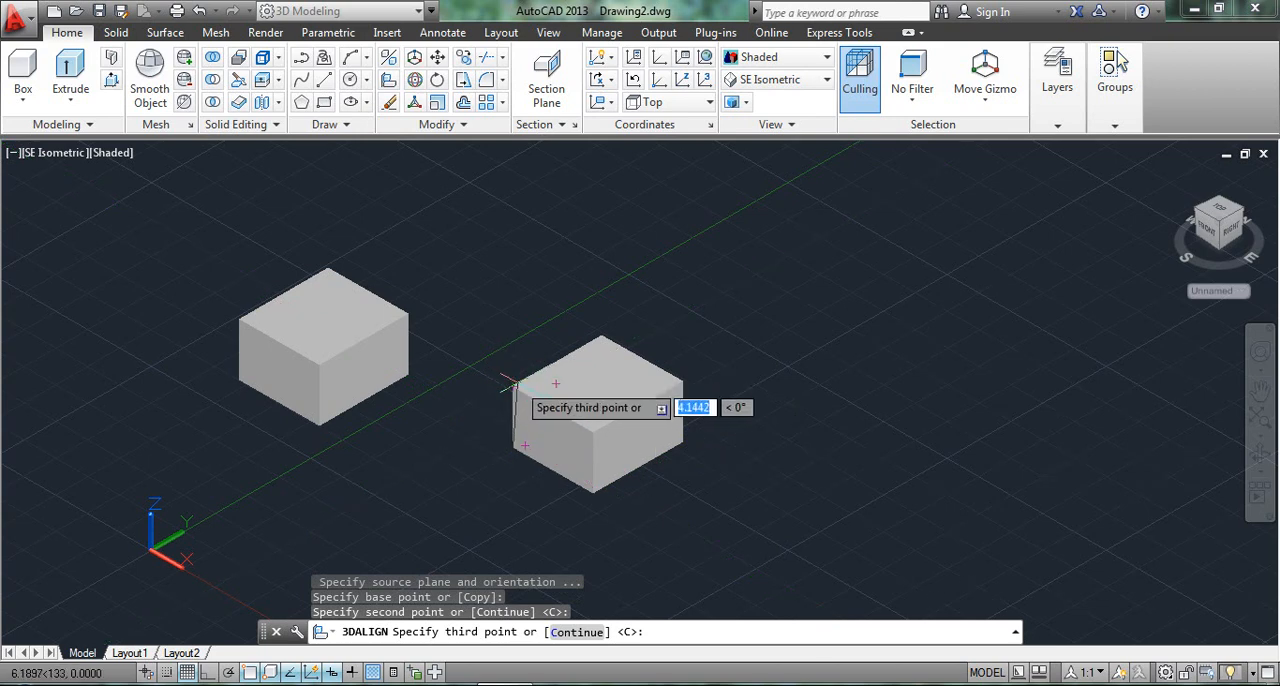
left_click(608, 428)
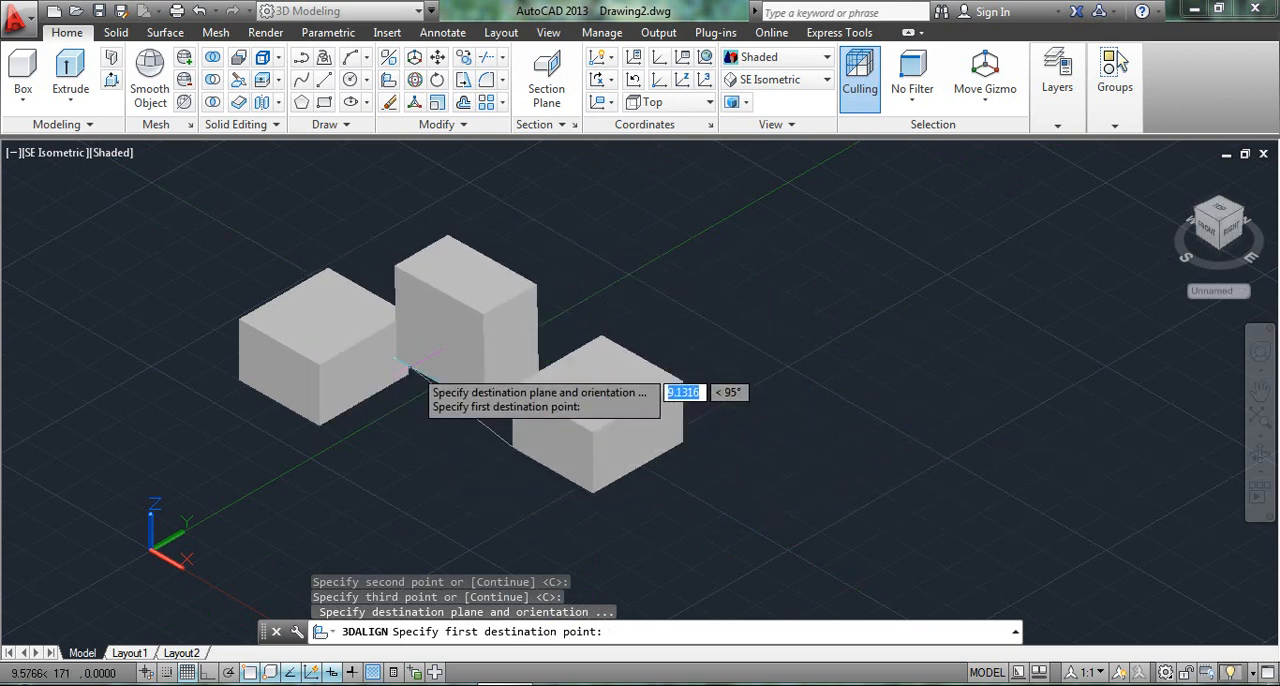
Set the alignment's destination points at the left-hand box's lower-right, upper-right and upper front corners.
left_click(409, 373)
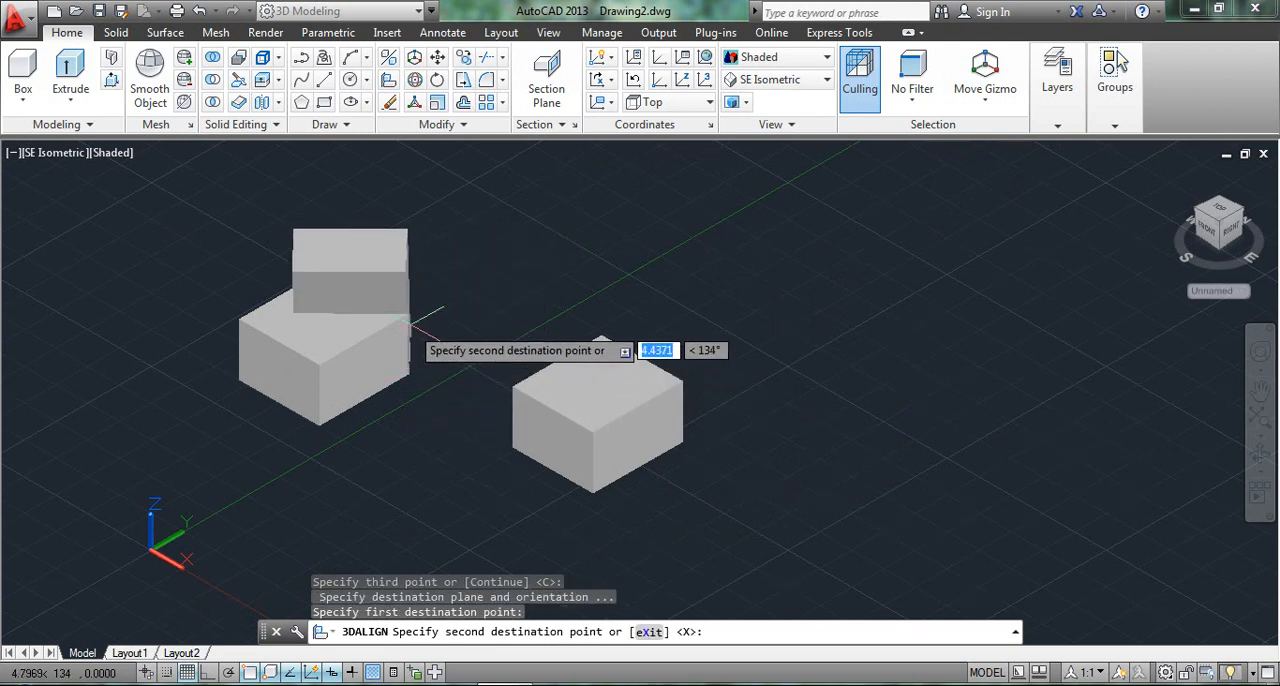
left_click(409, 313)
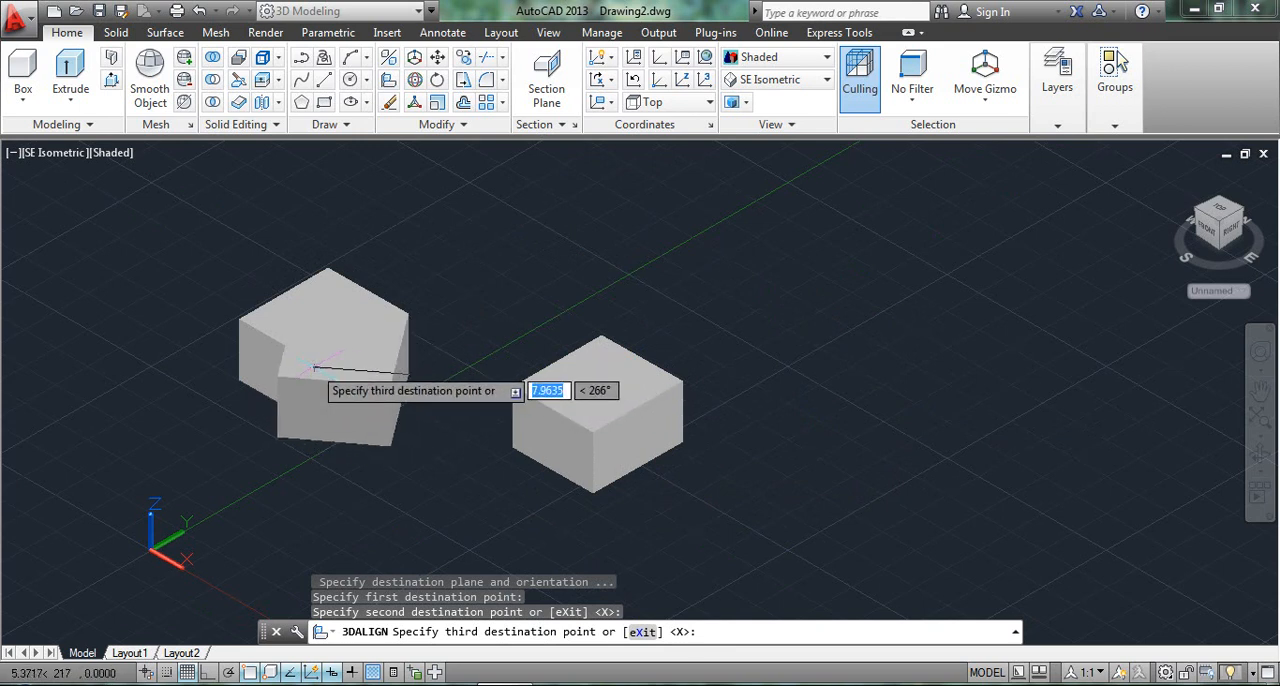
left_click(313, 365)
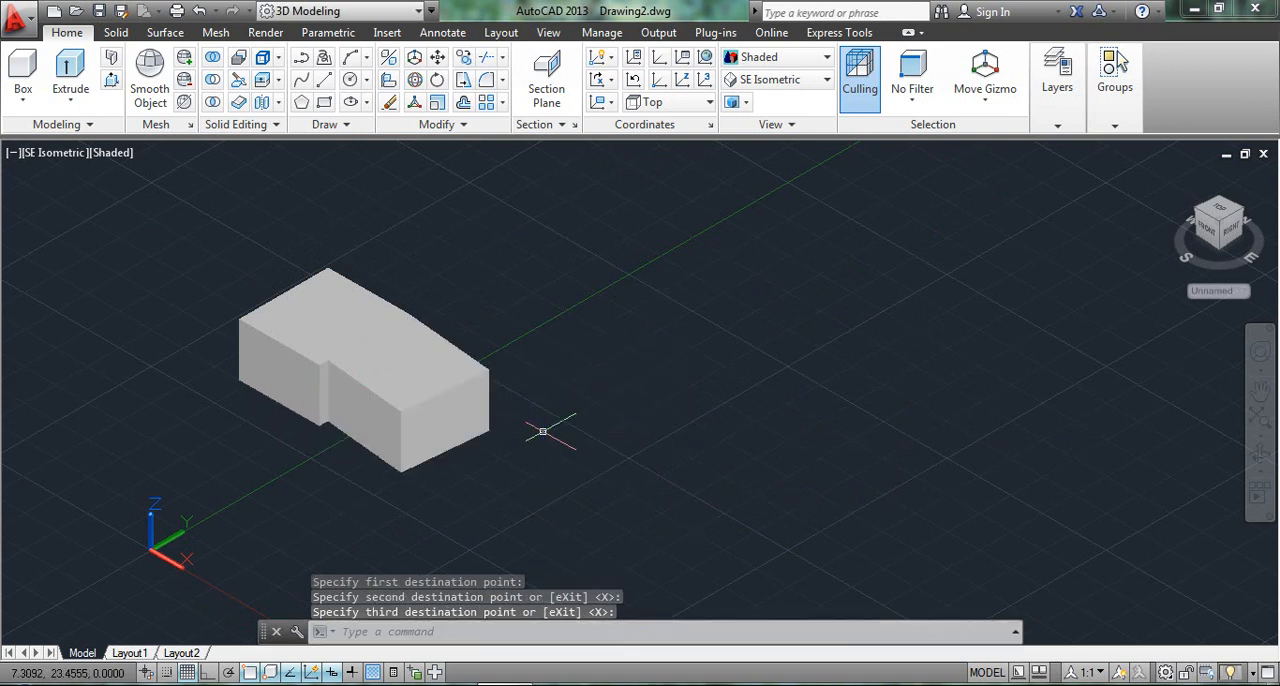
Inspect the joined boxes up close and undo the three-point alignment.
scroll(322, 404, "up", 3)
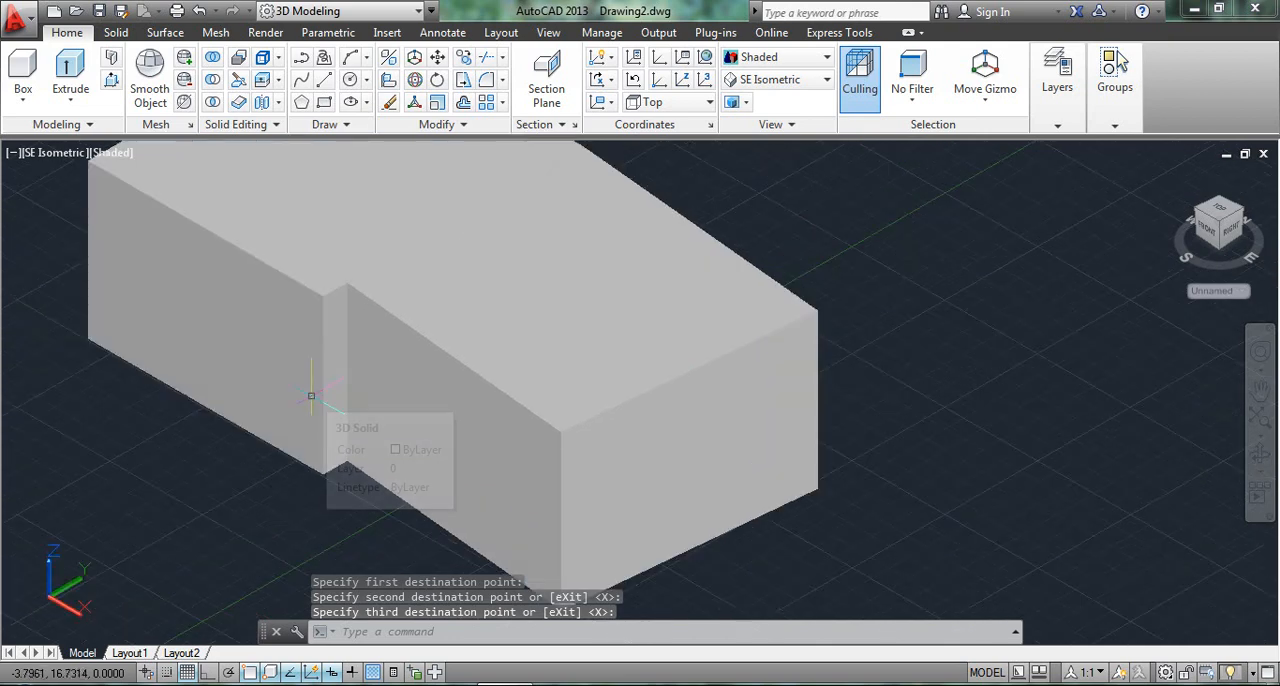
key("ctrl+z")
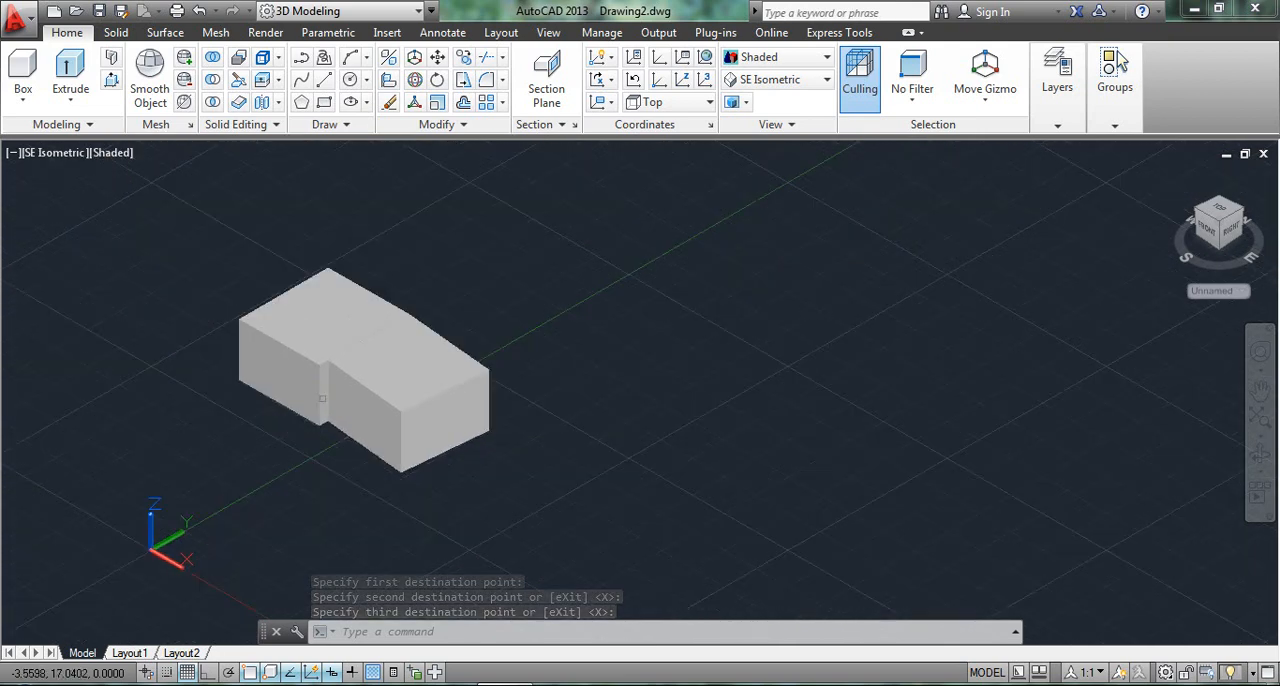
key("ctrl+z")
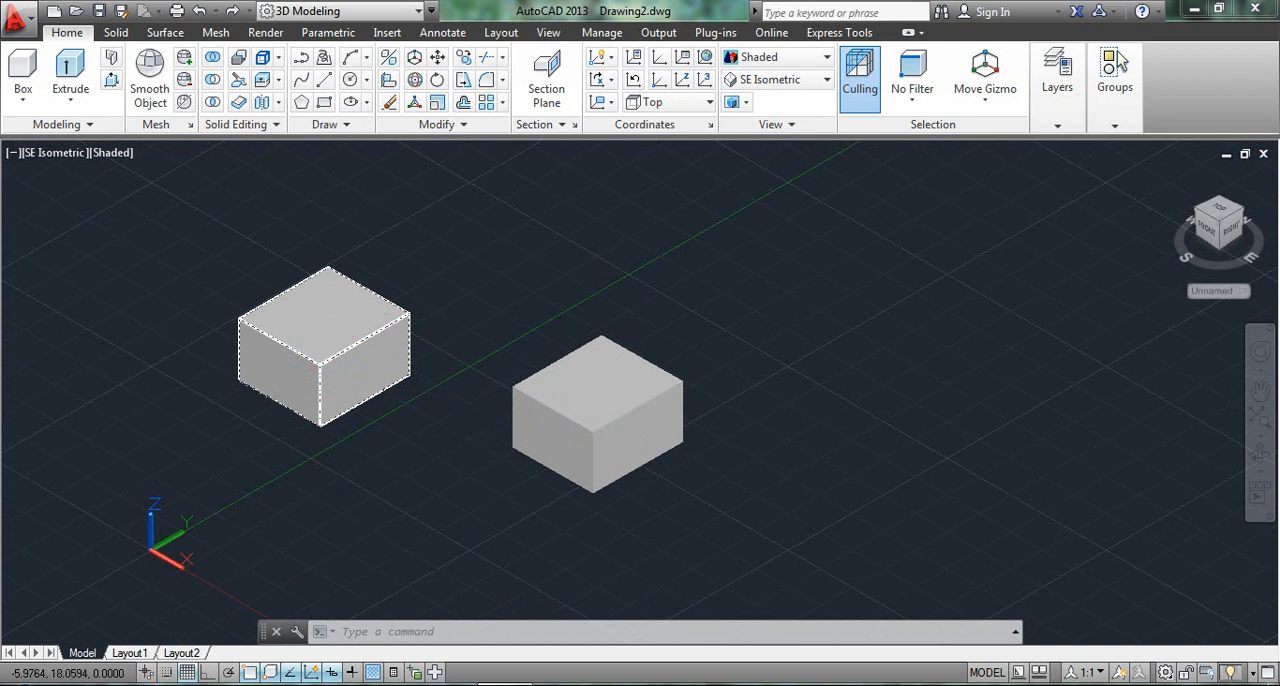
Start a 3D Align of the right-hand box with its lower-left corner as the only source point, using the Continue option.
left_click(390, 82)
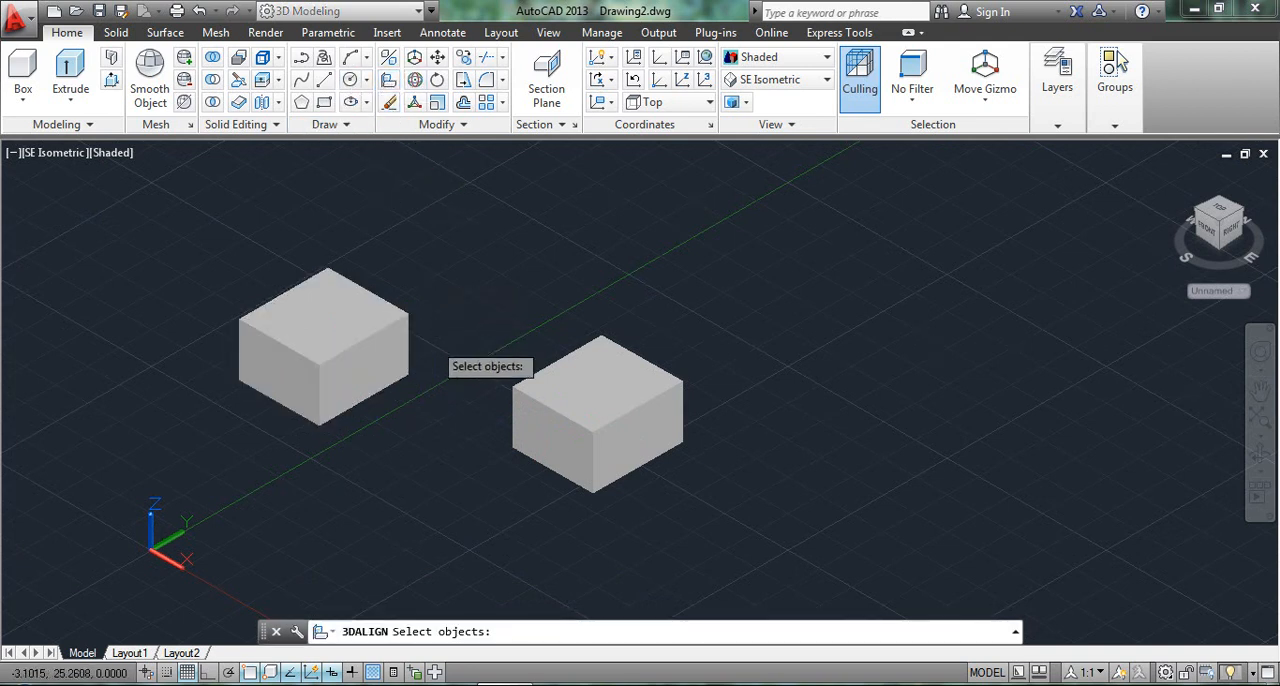
left_click(575, 418)
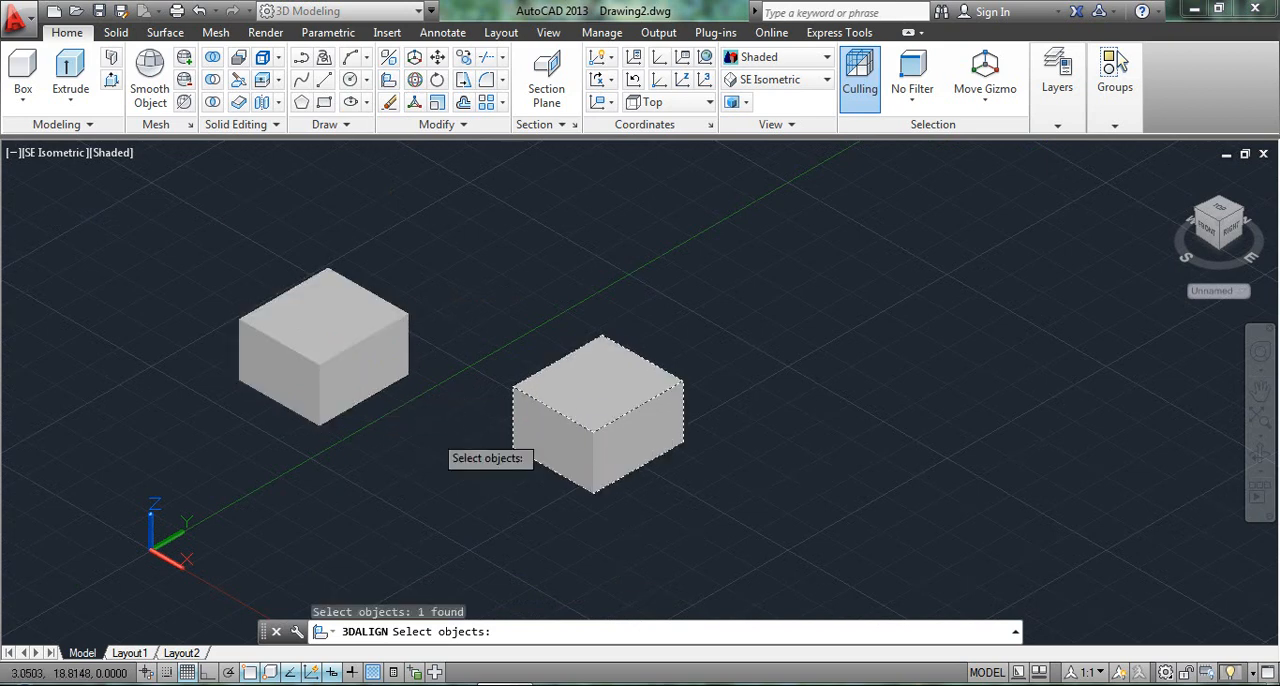
key("Return")
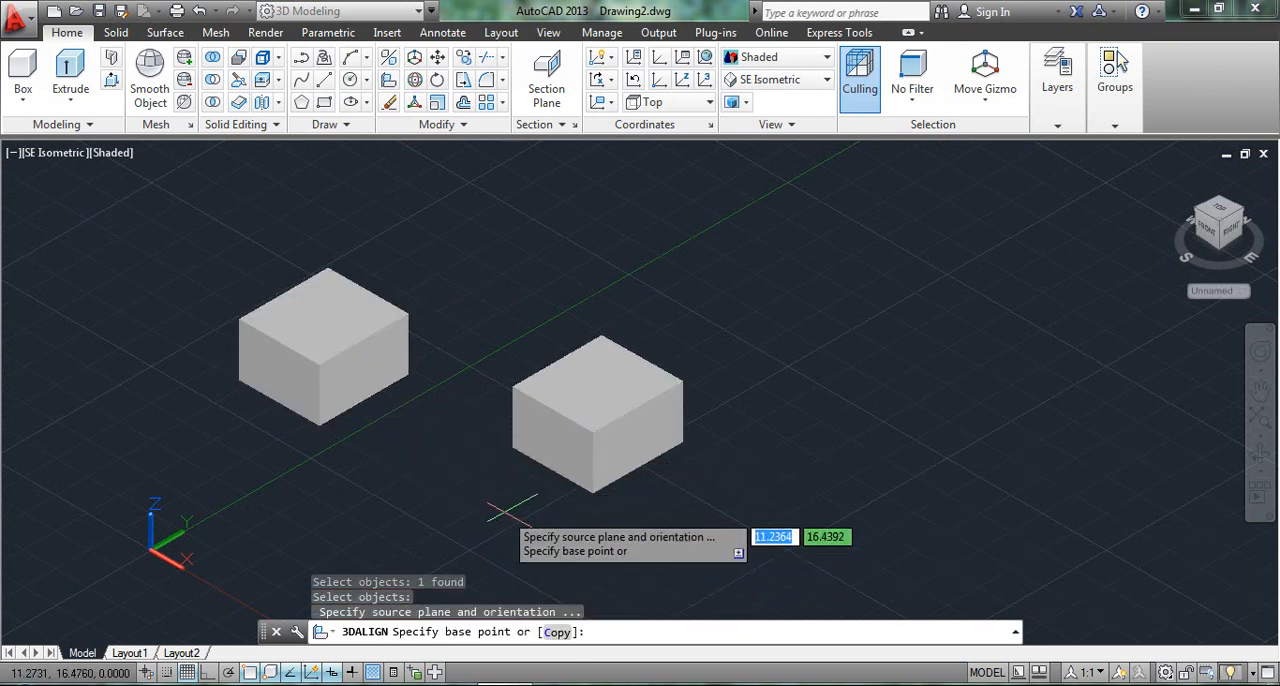
left_click(510, 448)
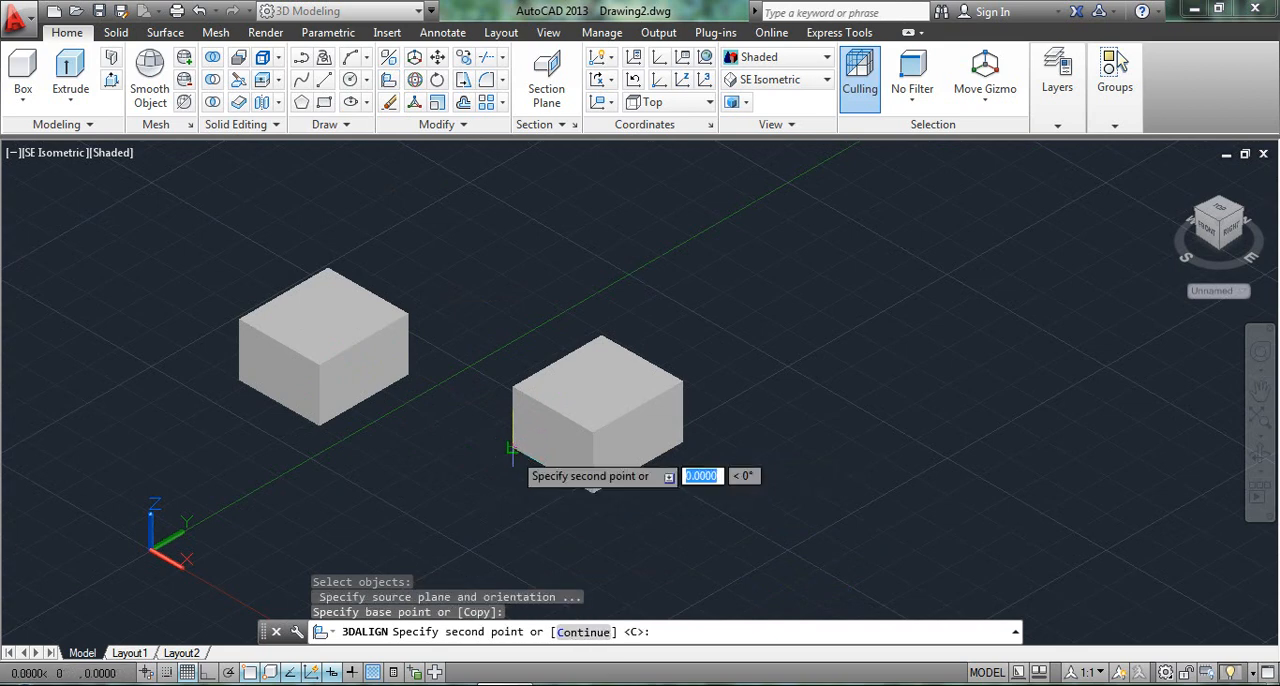
left_click(586, 632)
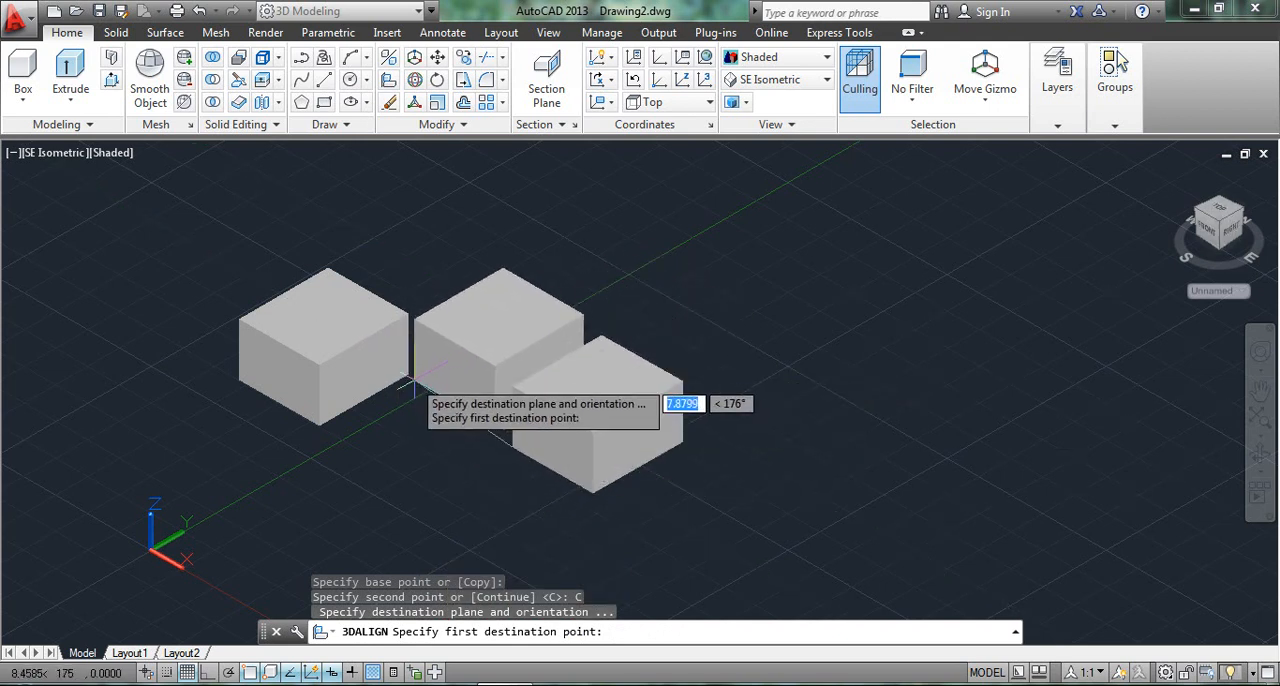
Align the box to the left-hand box's lower-right, upper-right and lower front corners, and undo that alignment.
left_click(408, 378)
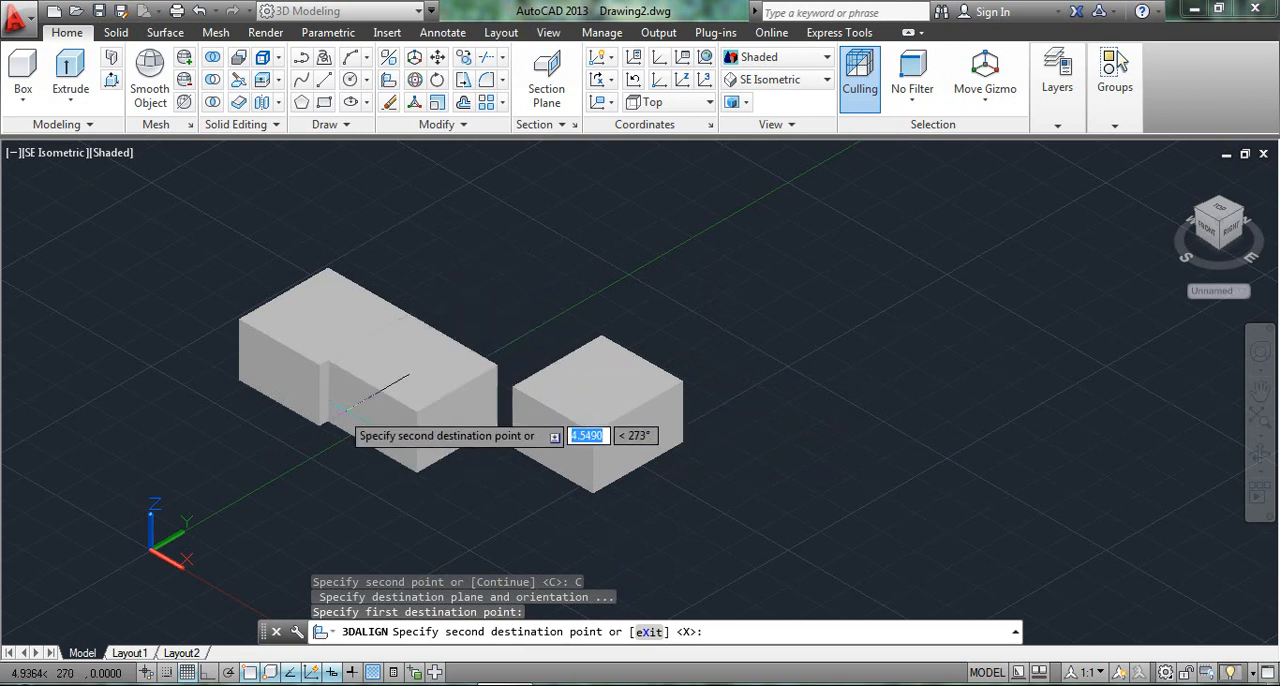
scroll(346, 410, "up", 3)
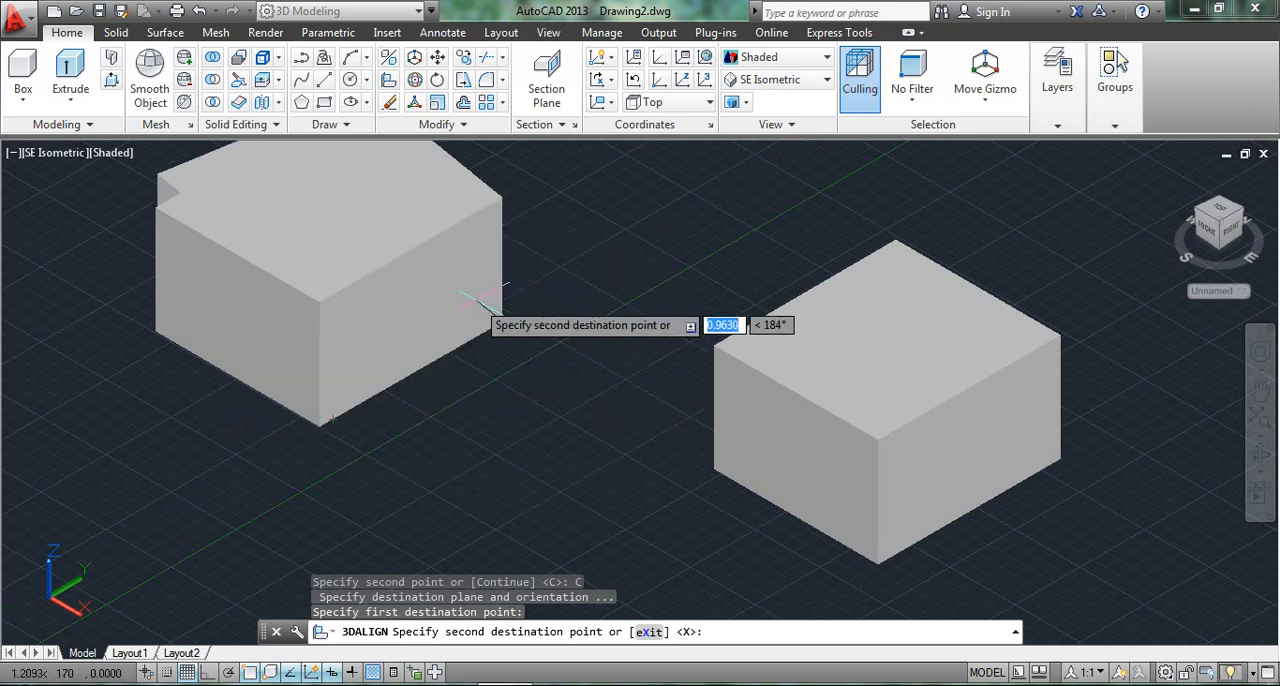
left_click(503, 196)
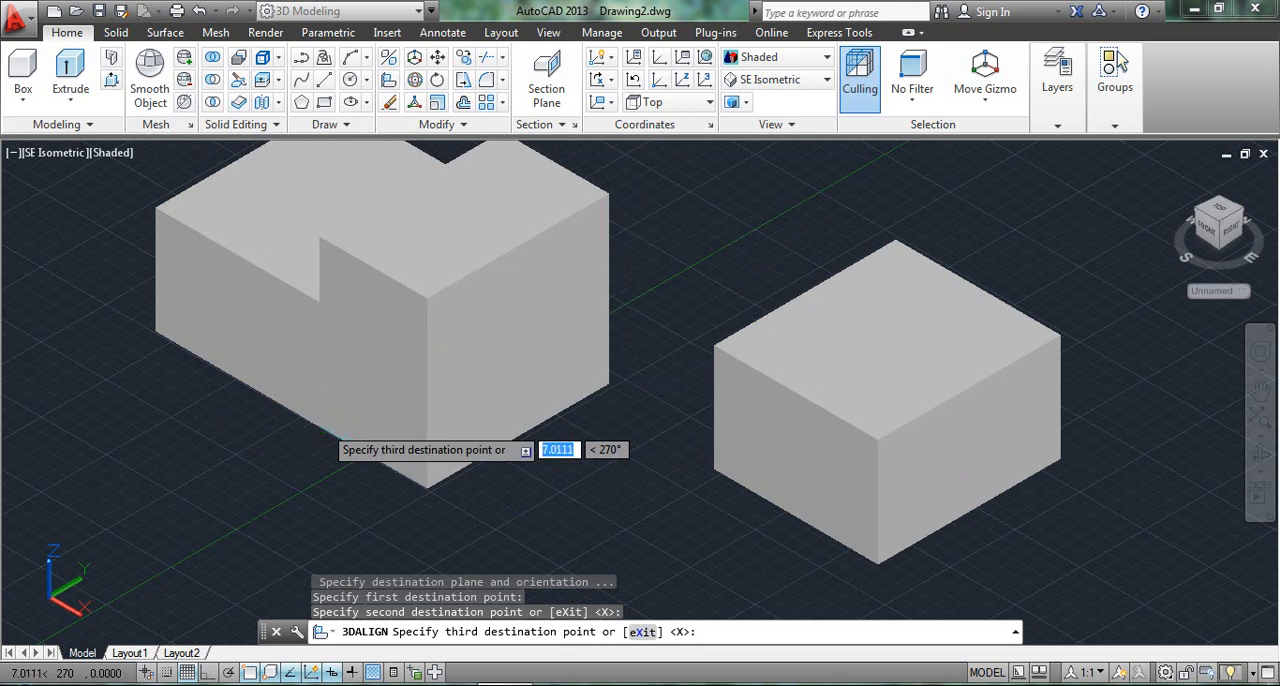
left_click(316, 428)
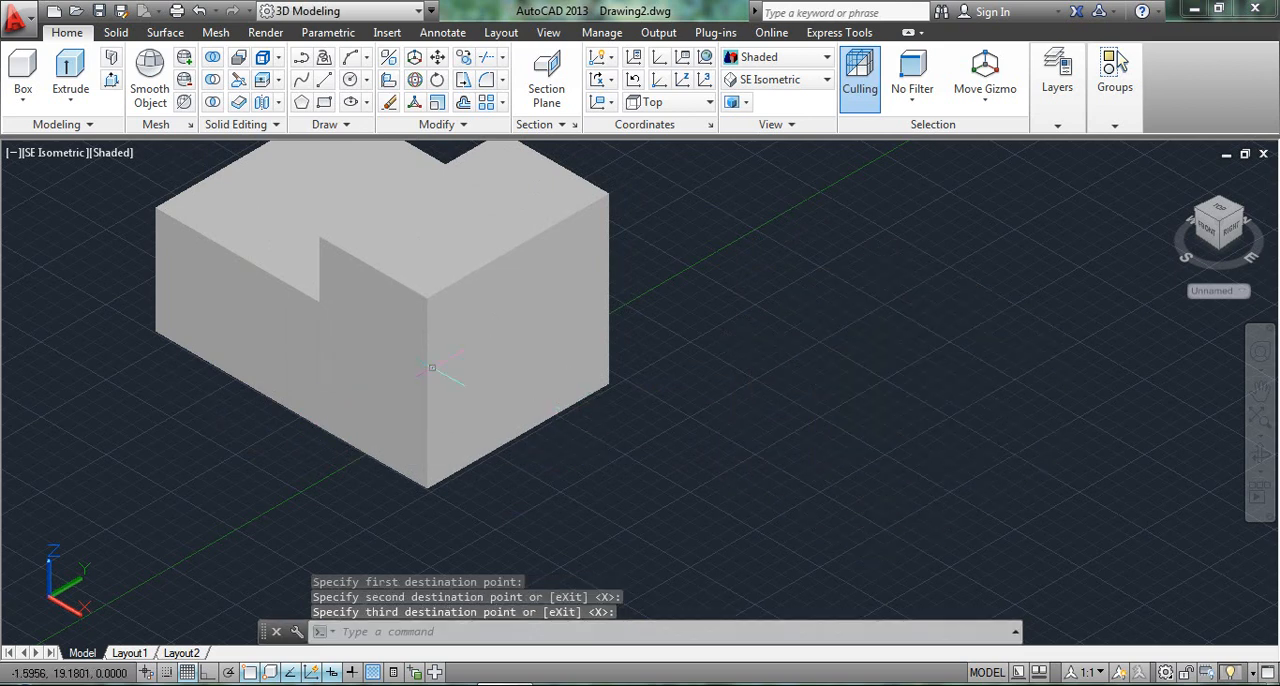
key("ctrl+z")
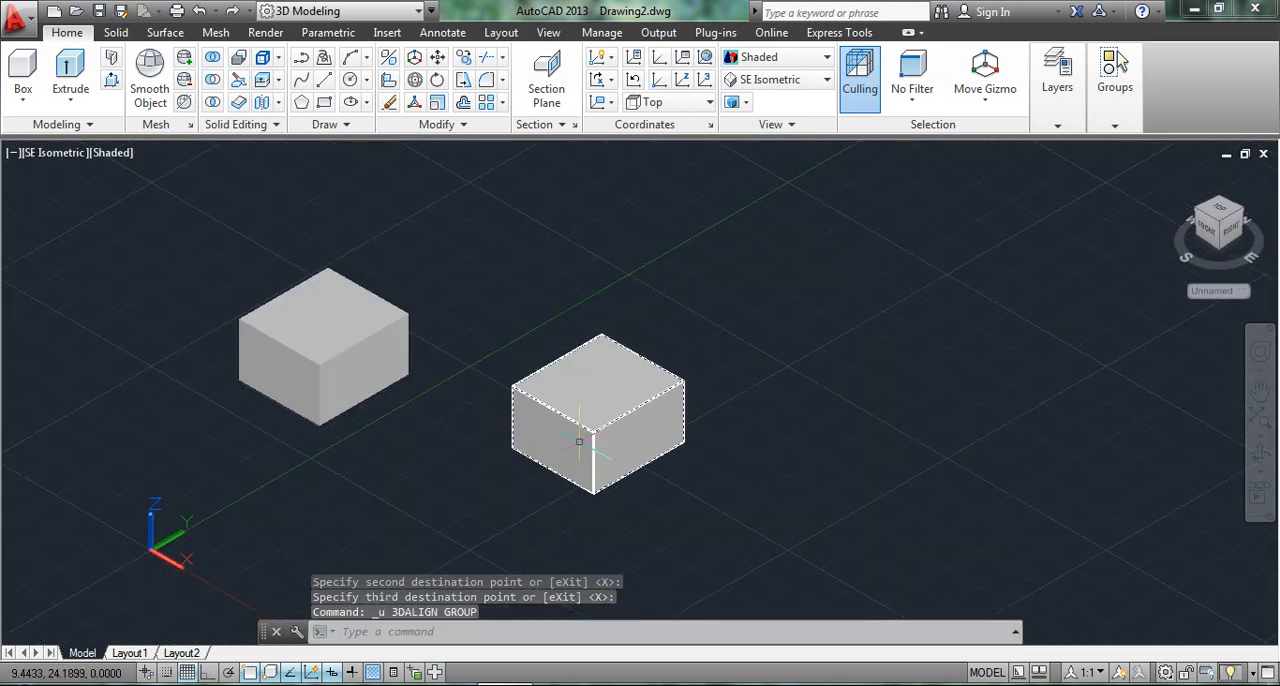
key("Escape")
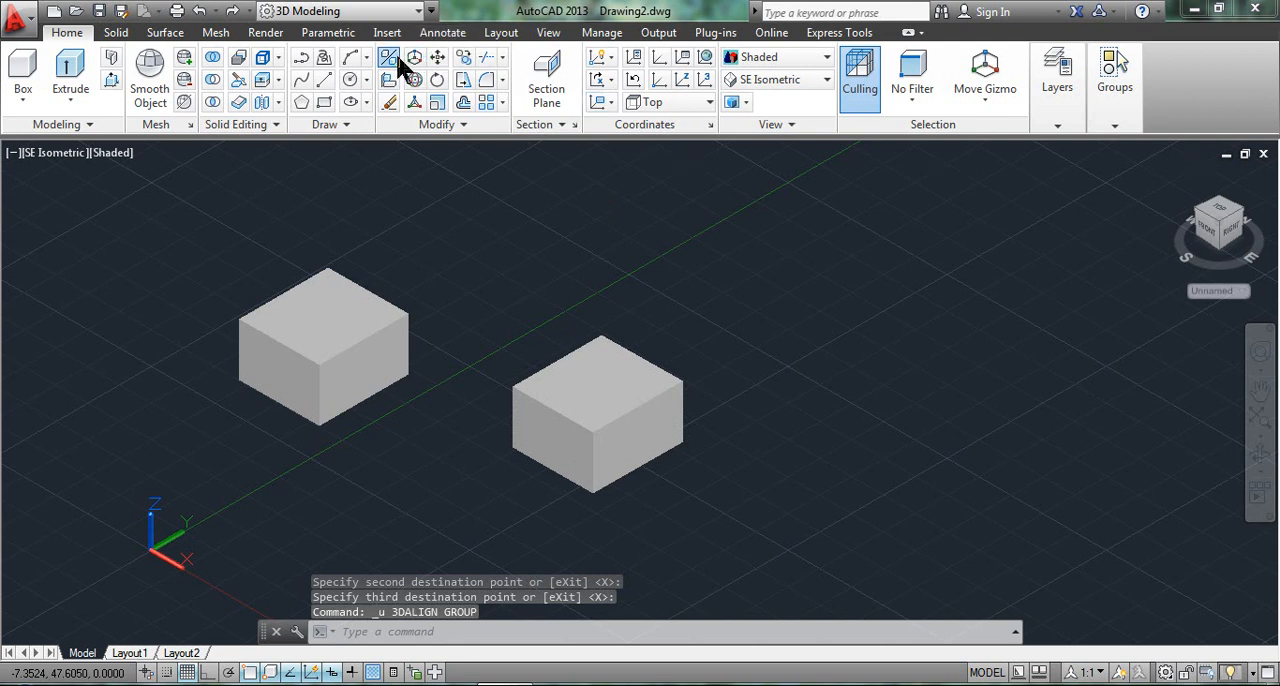
left_click(398, 60)
left_click(591, 414)
key("Return")
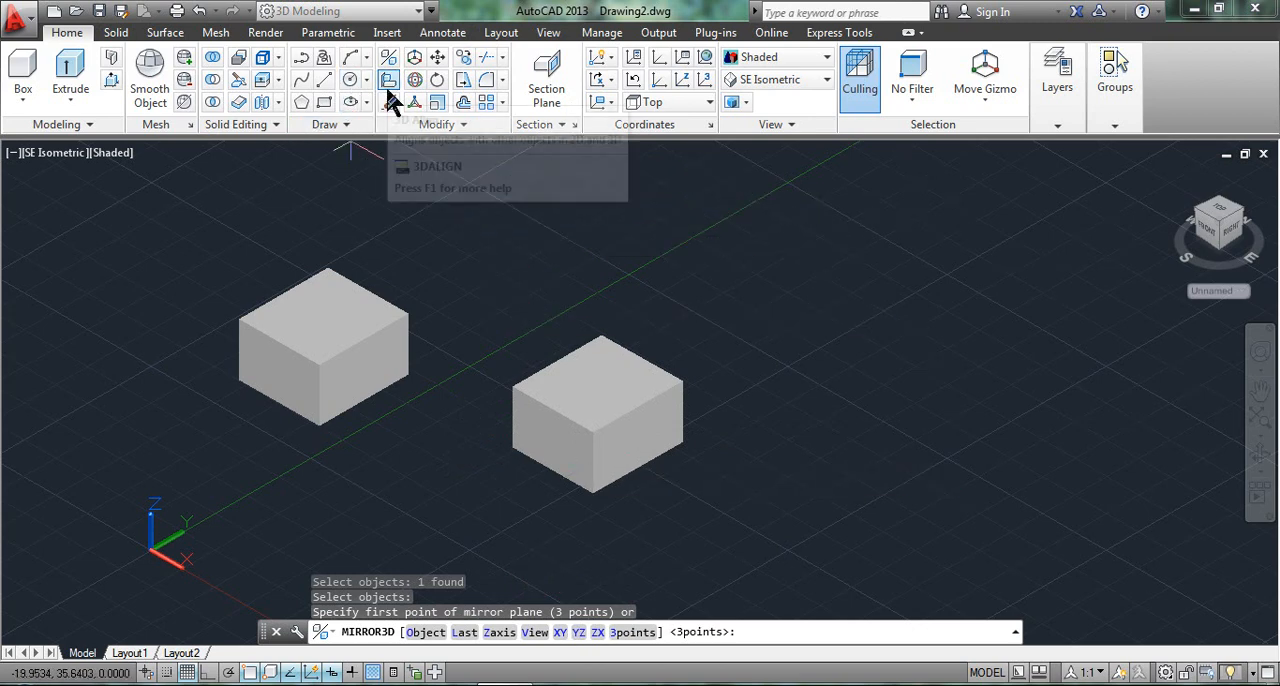
key("Escape")
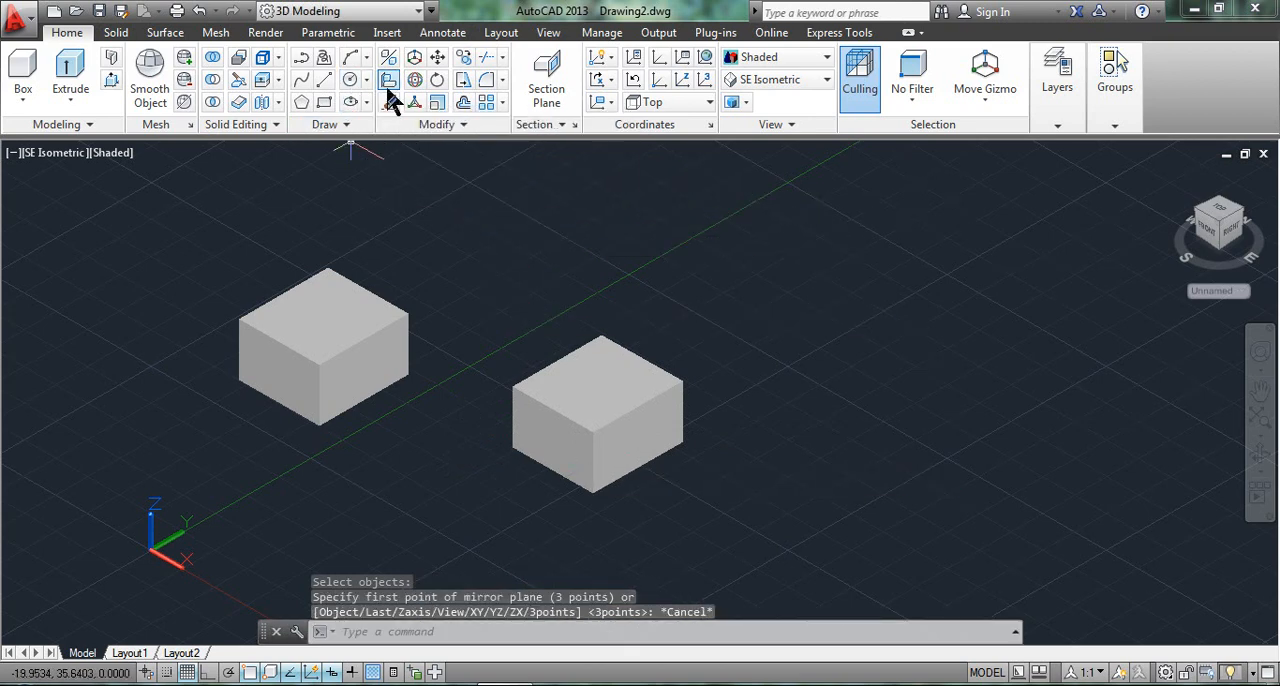
Begin another 3D Align of the right-hand box from its lower-left corner and continue straight to the destination points.
left_click(389, 82)
left_click(560, 450)
key("Return")
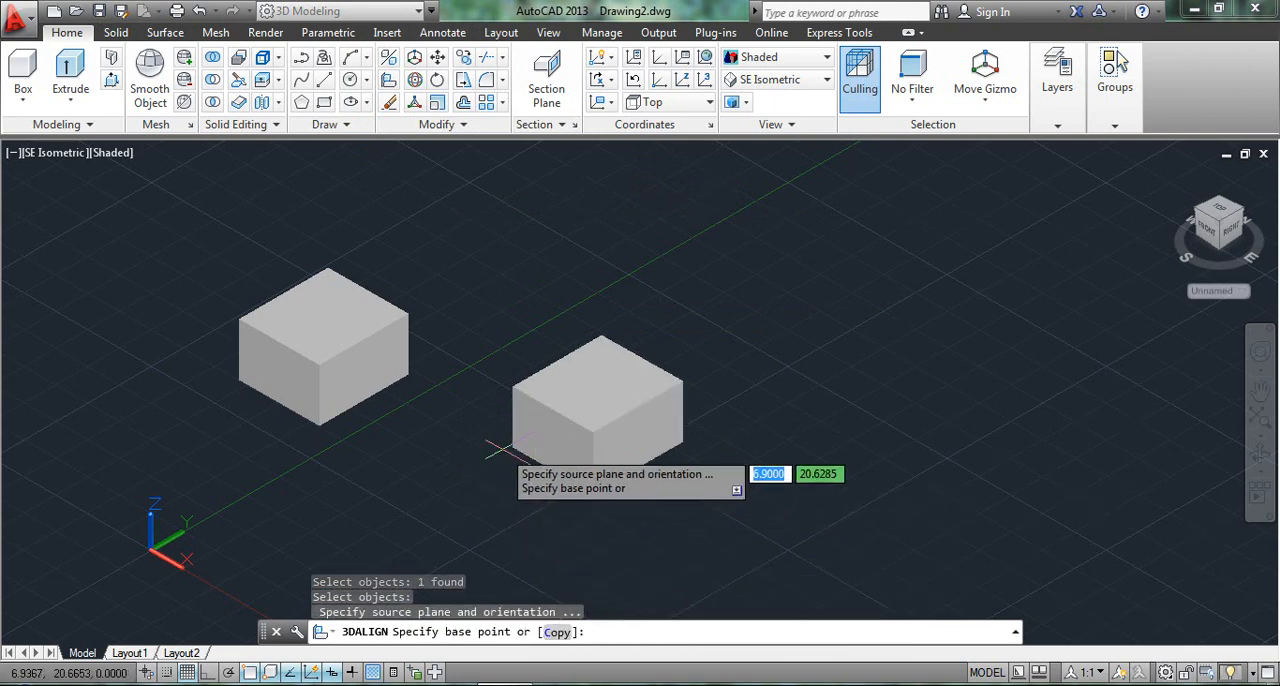
left_click(498, 457)
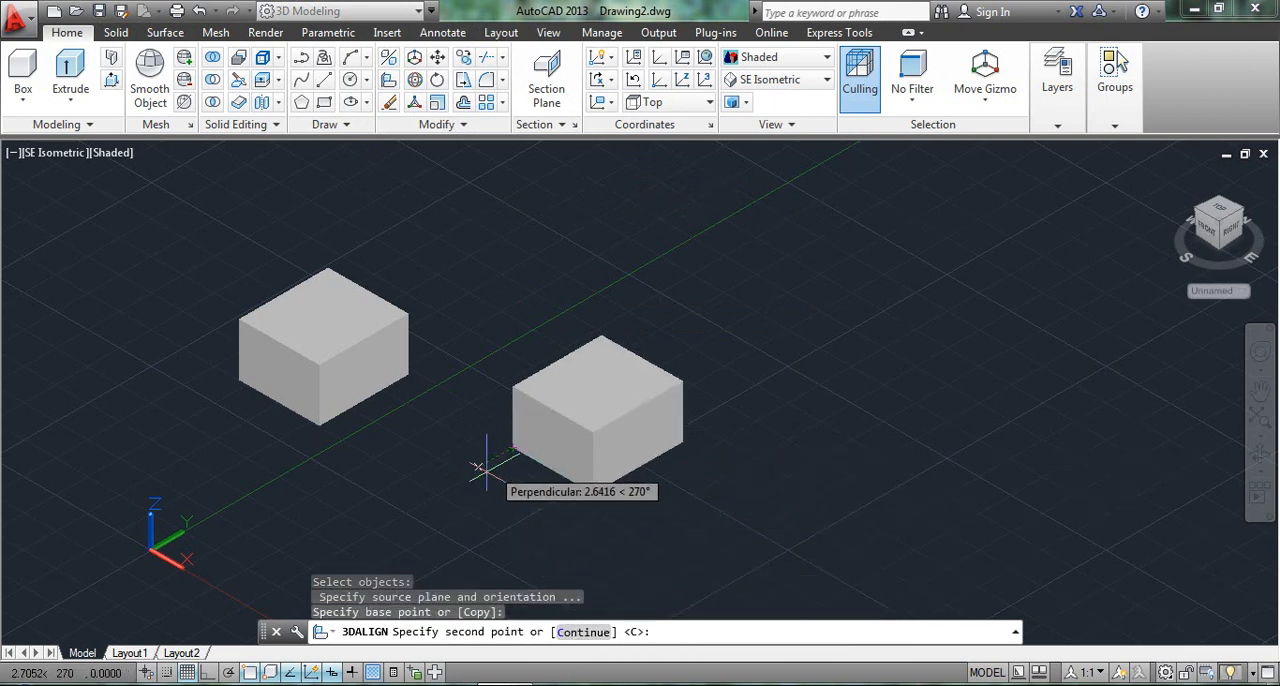
left_click(564, 638)
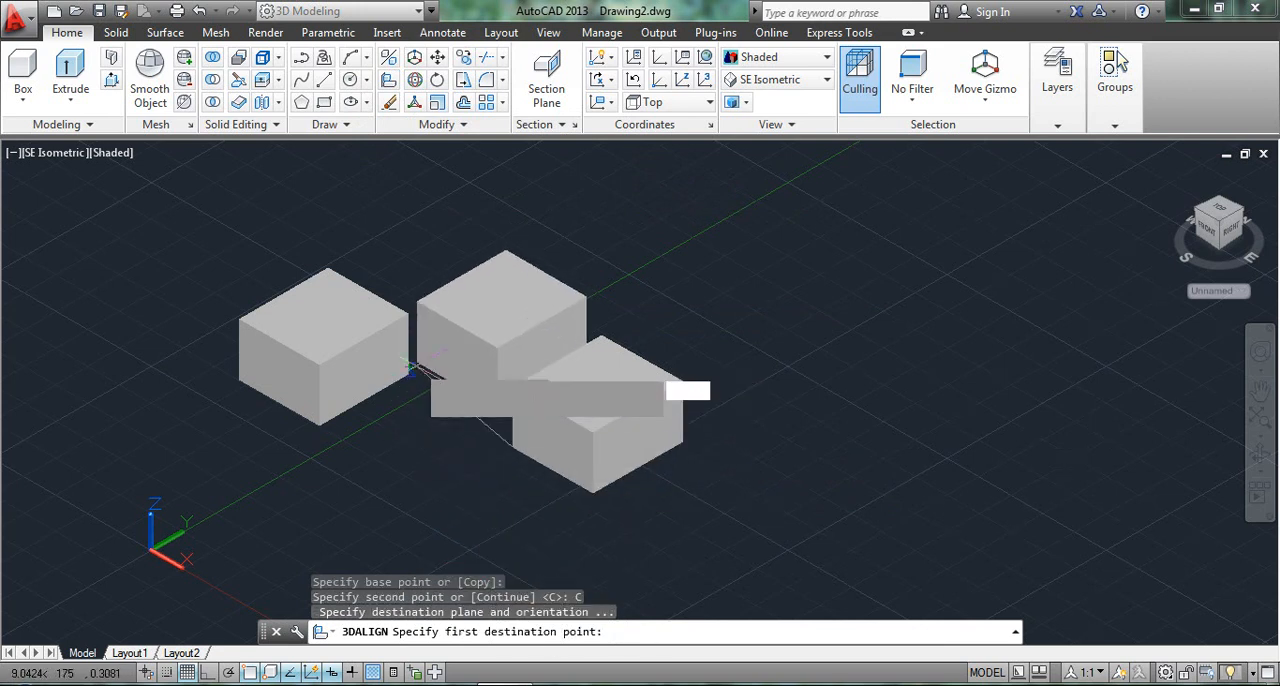
Align the box to the left-hand box's lower-right corner, lower front corner and a point on its upper edge, and undo the result.
left_click(408, 373)
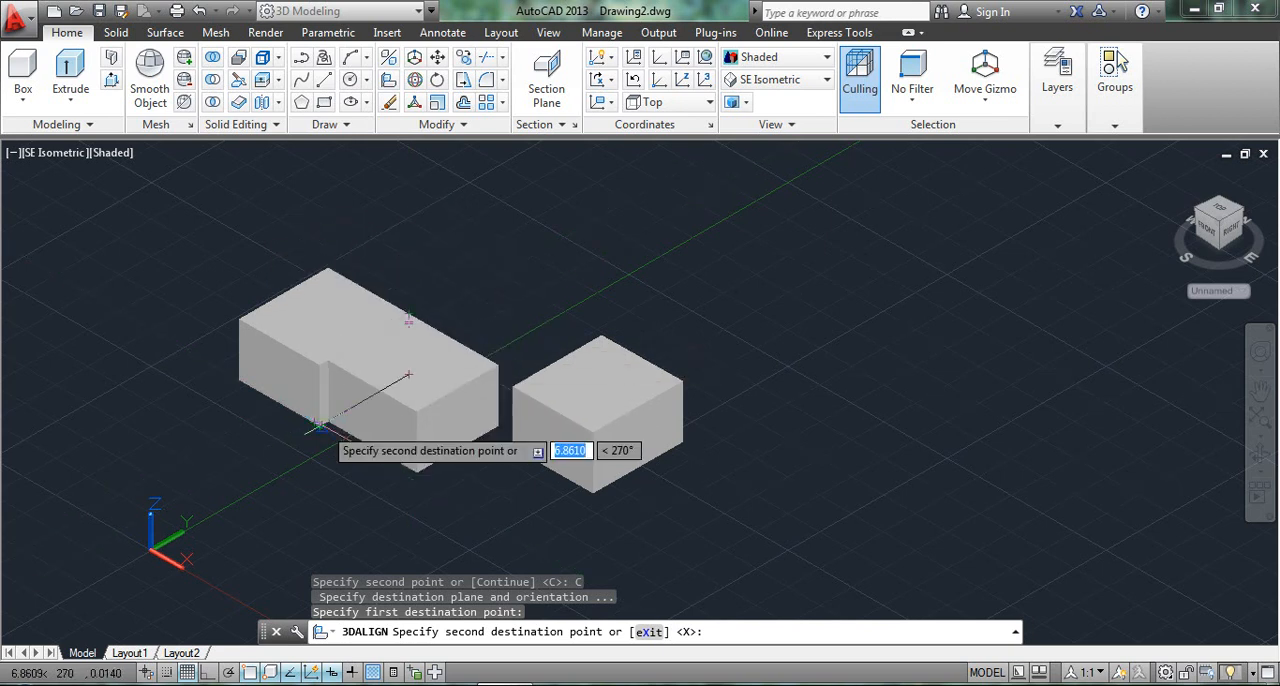
left_click(350, 425)
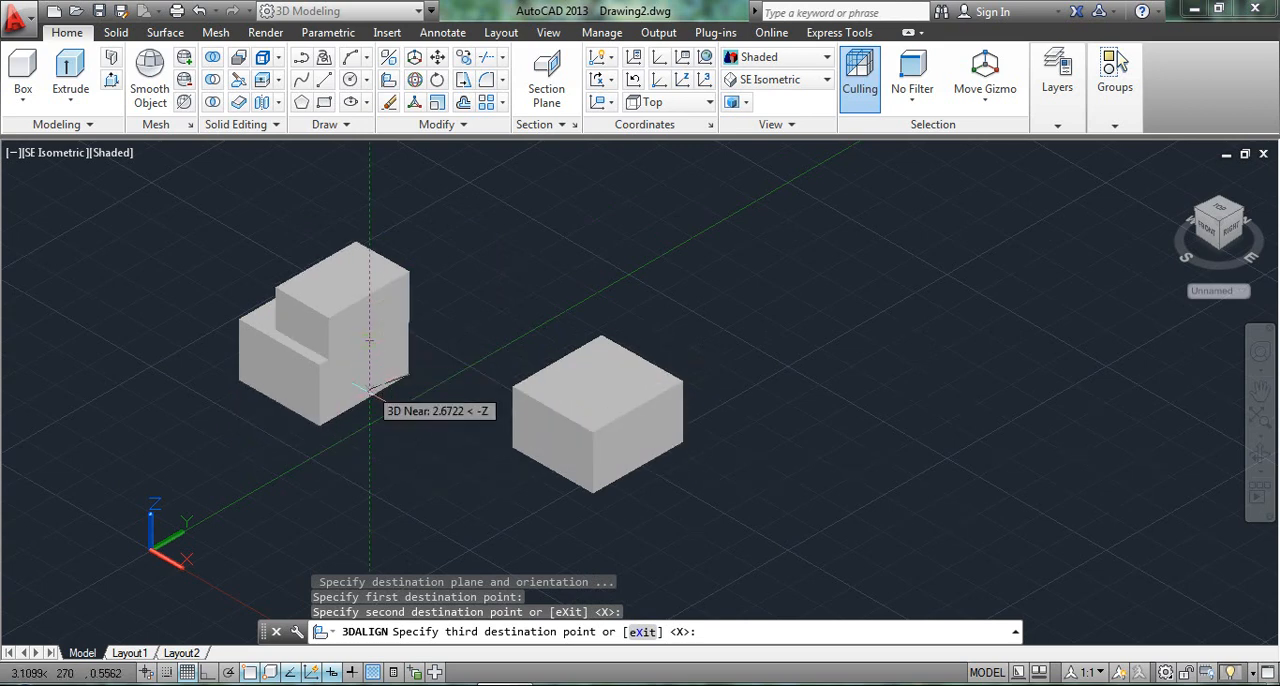
left_click(354, 344)
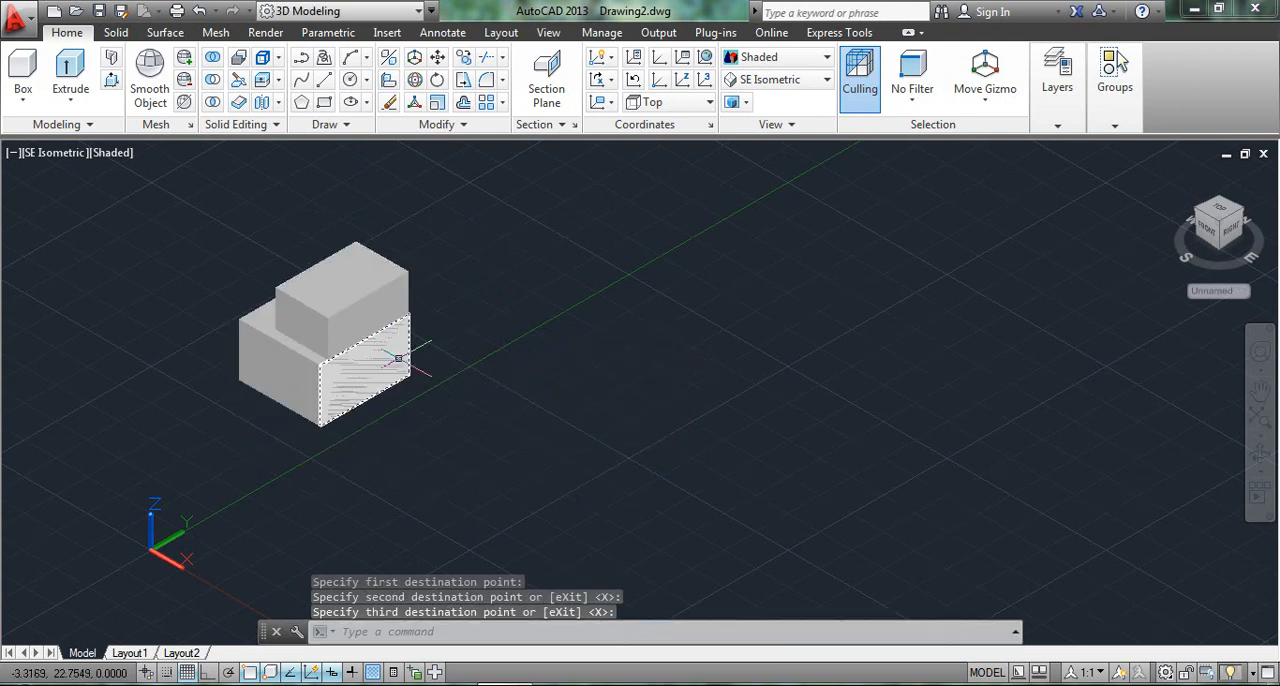
key("ctrl+z")
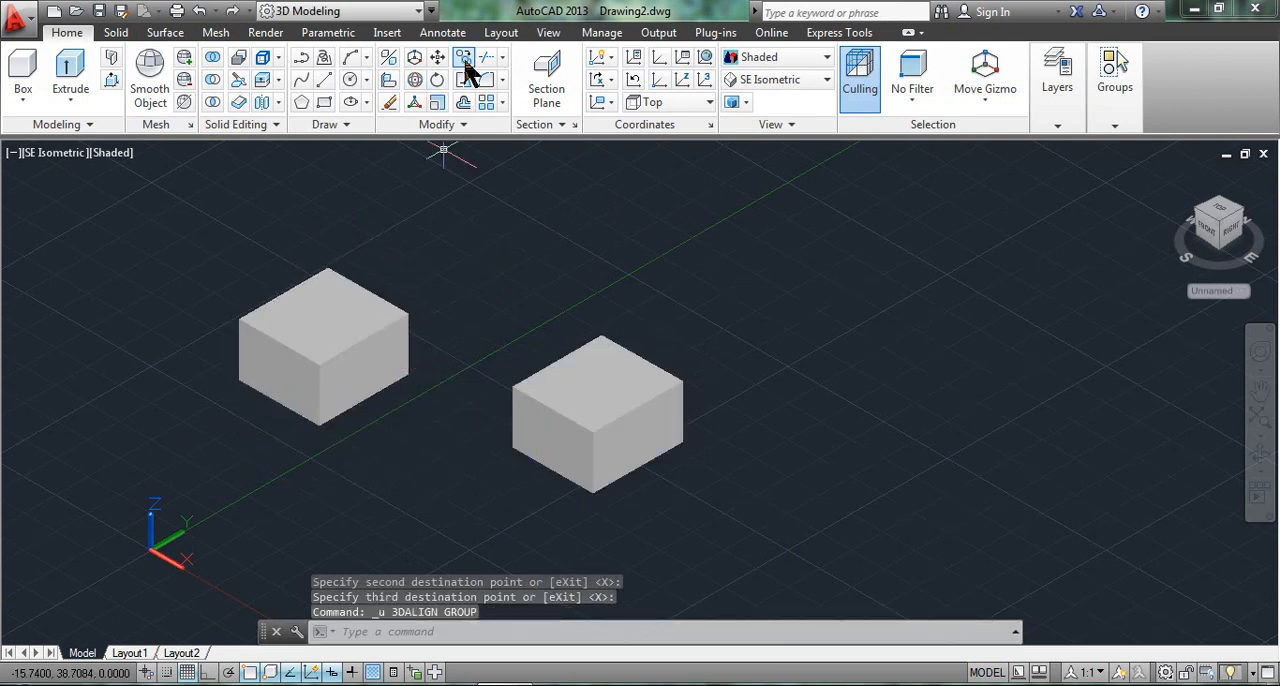
left_click(466, 62)
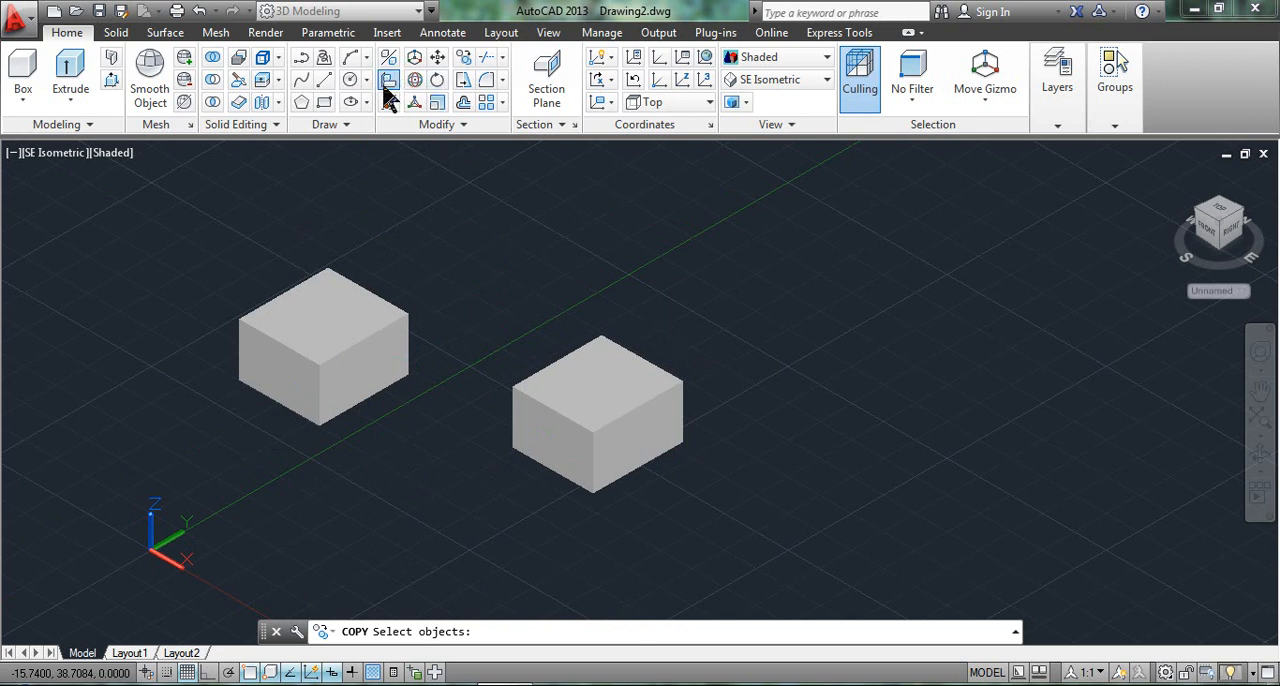
left_click(389, 82)
key("Return")
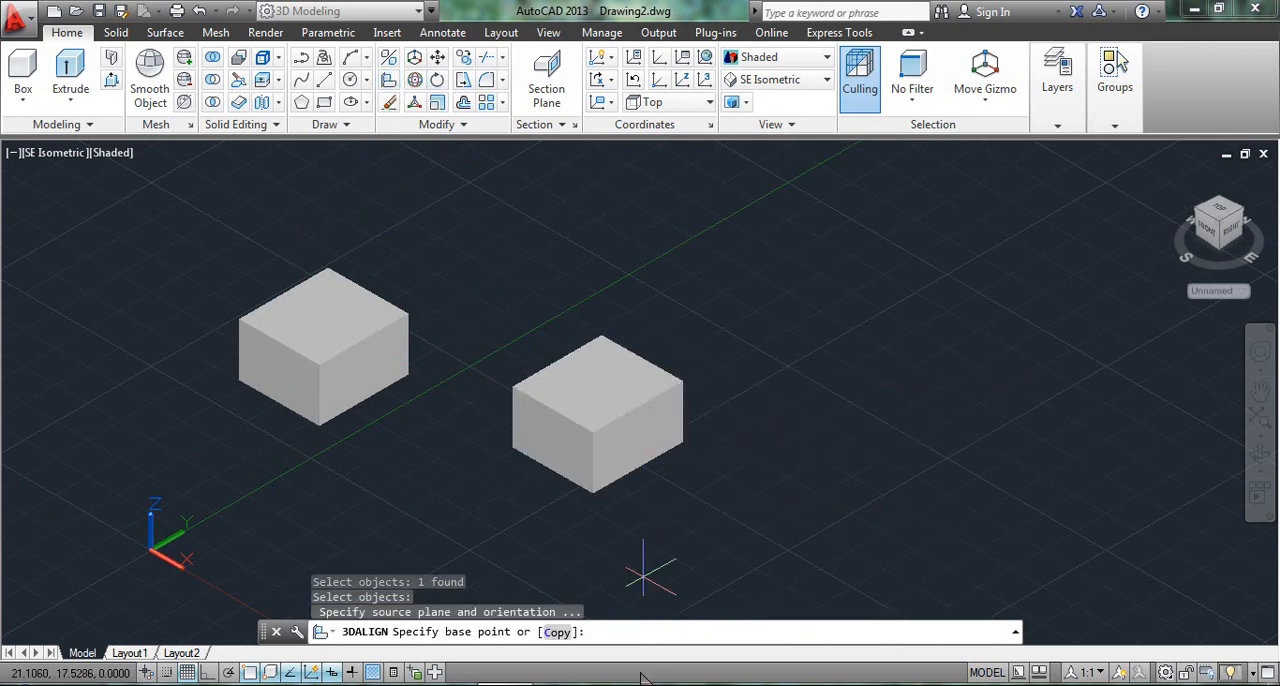
left_click(512, 447)
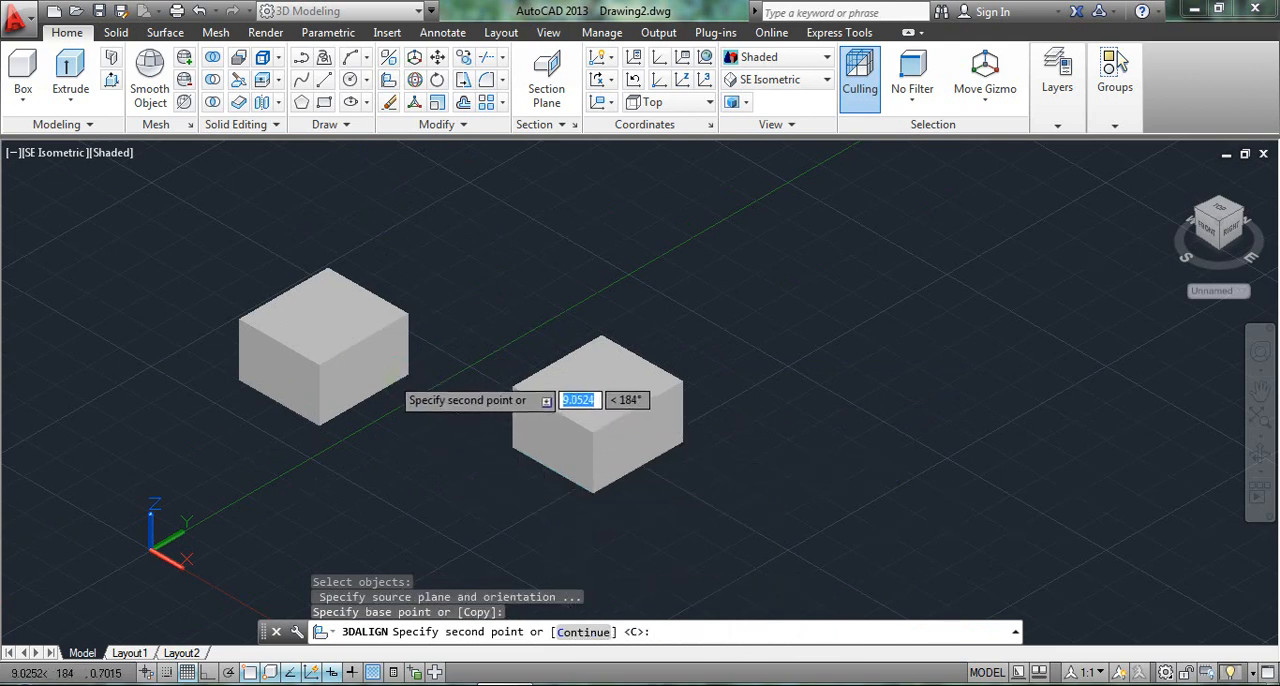
left_click(407, 376)
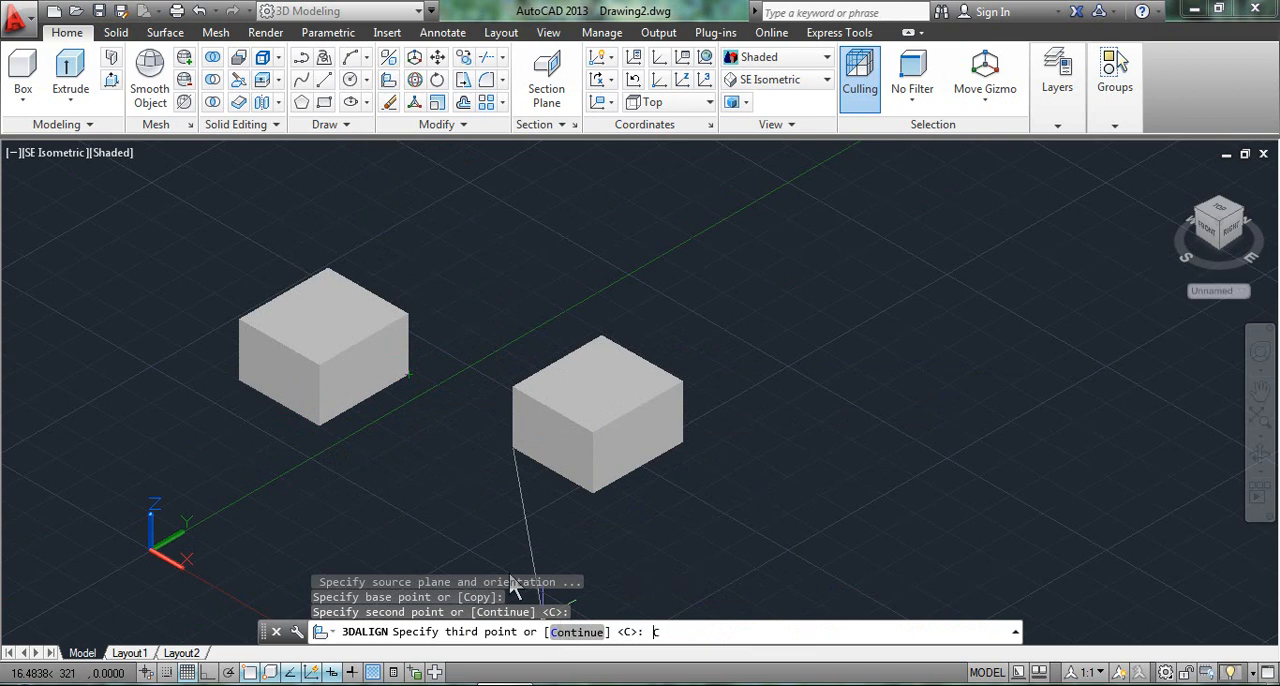
type("c")
key("Return")
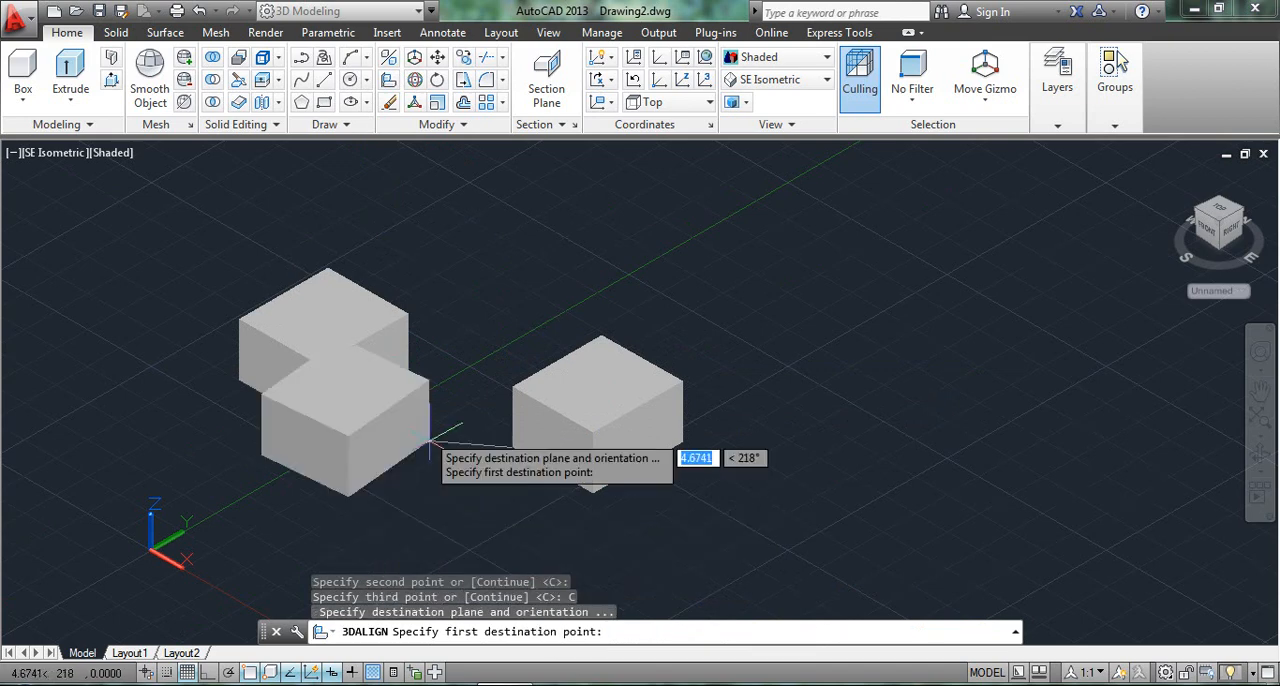
left_click(407, 376)
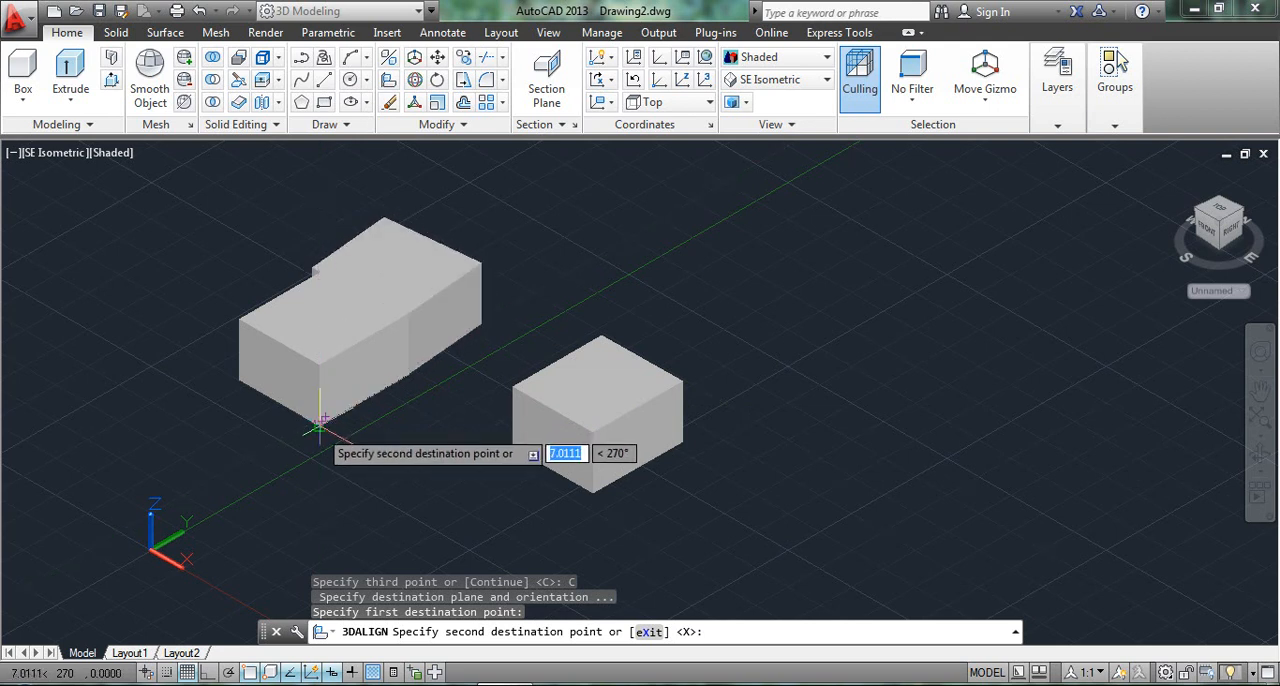
left_click(320, 428)
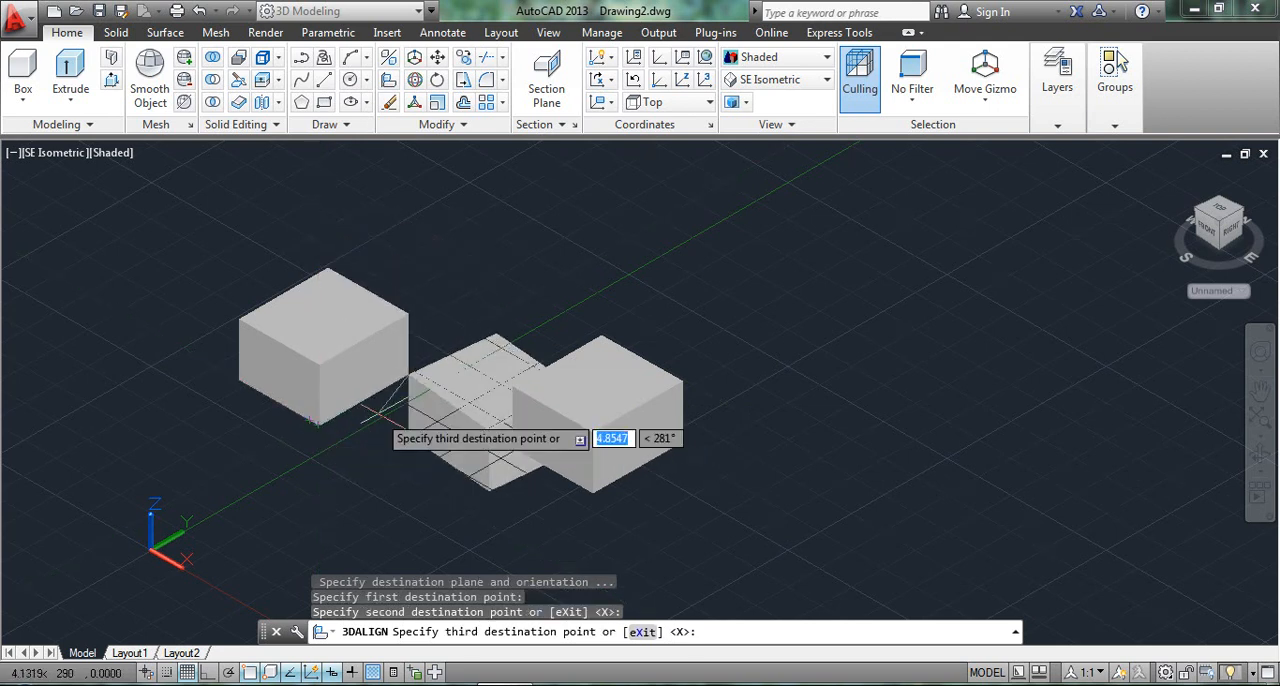
key("Escape")
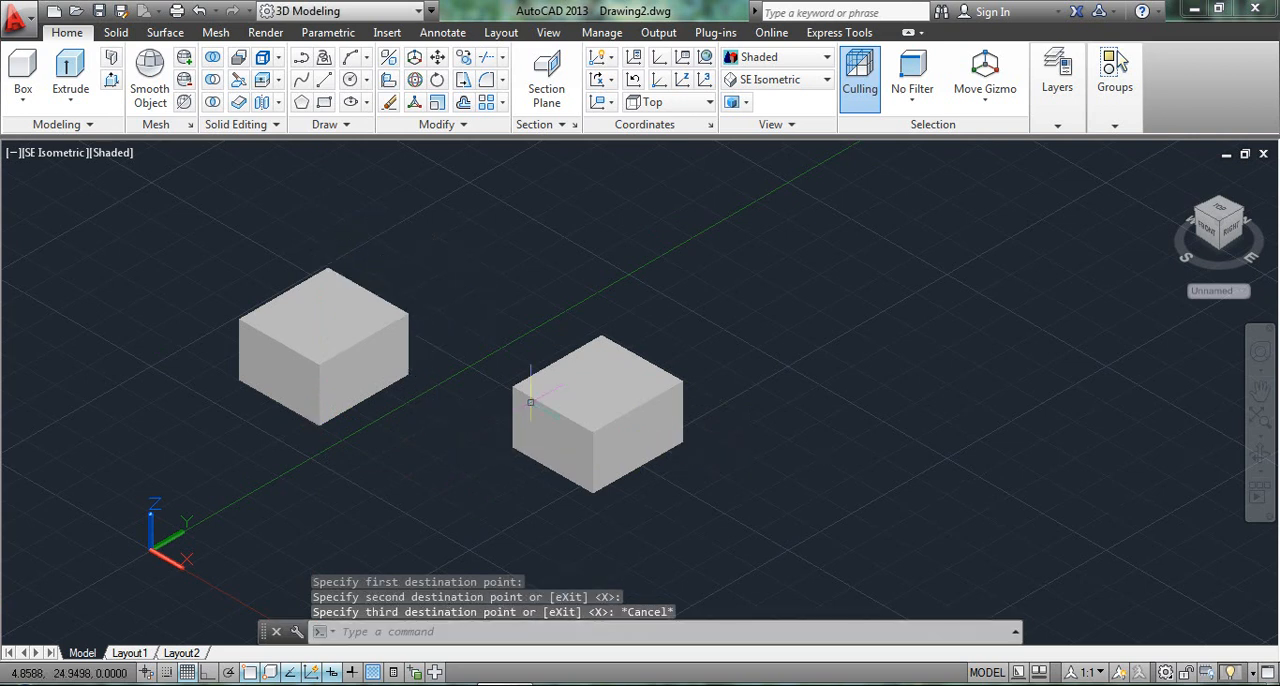
Start a 3D Align of the right-hand box with its lower-left corner as base point and continue to the destination points.
left_click(392, 84)
left_click(521, 412)
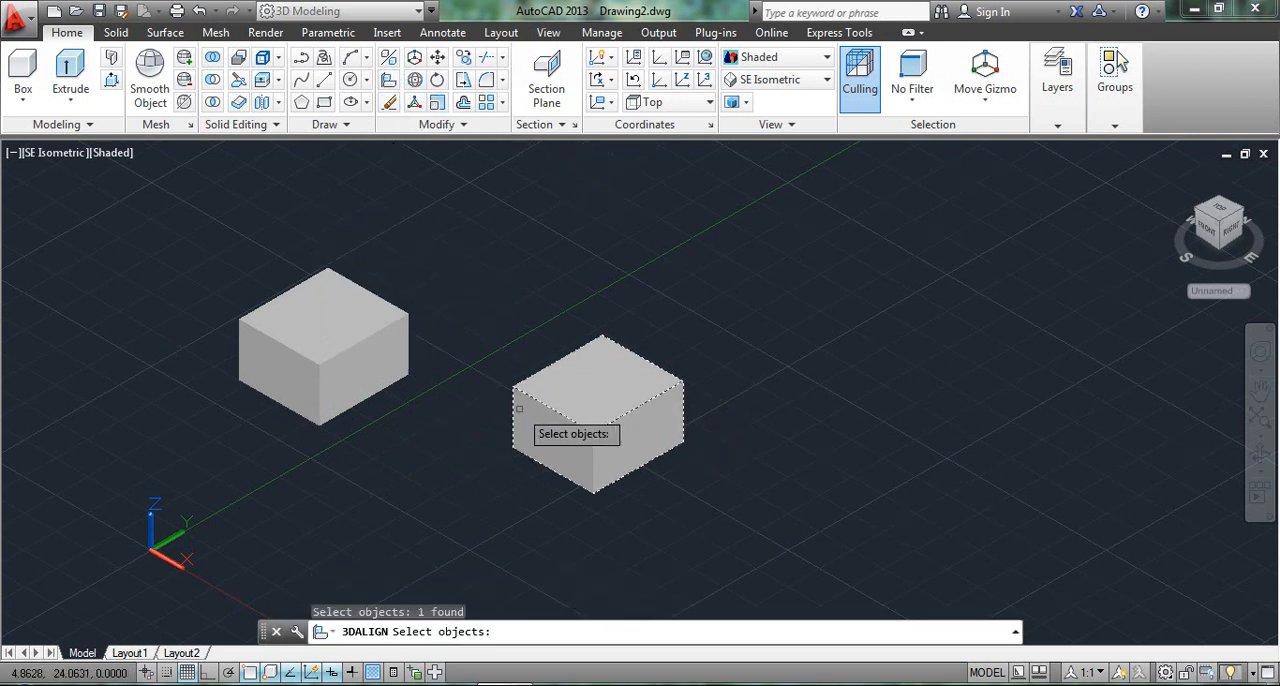
key("Return")
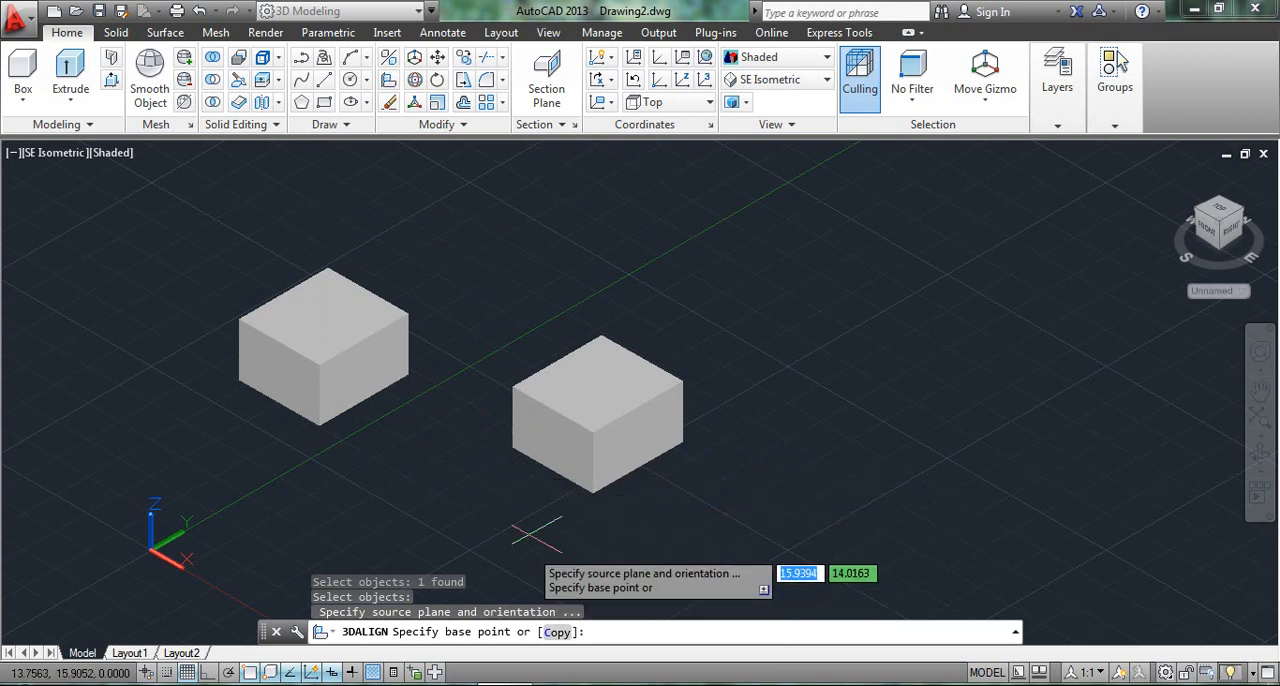
left_click(513, 446)
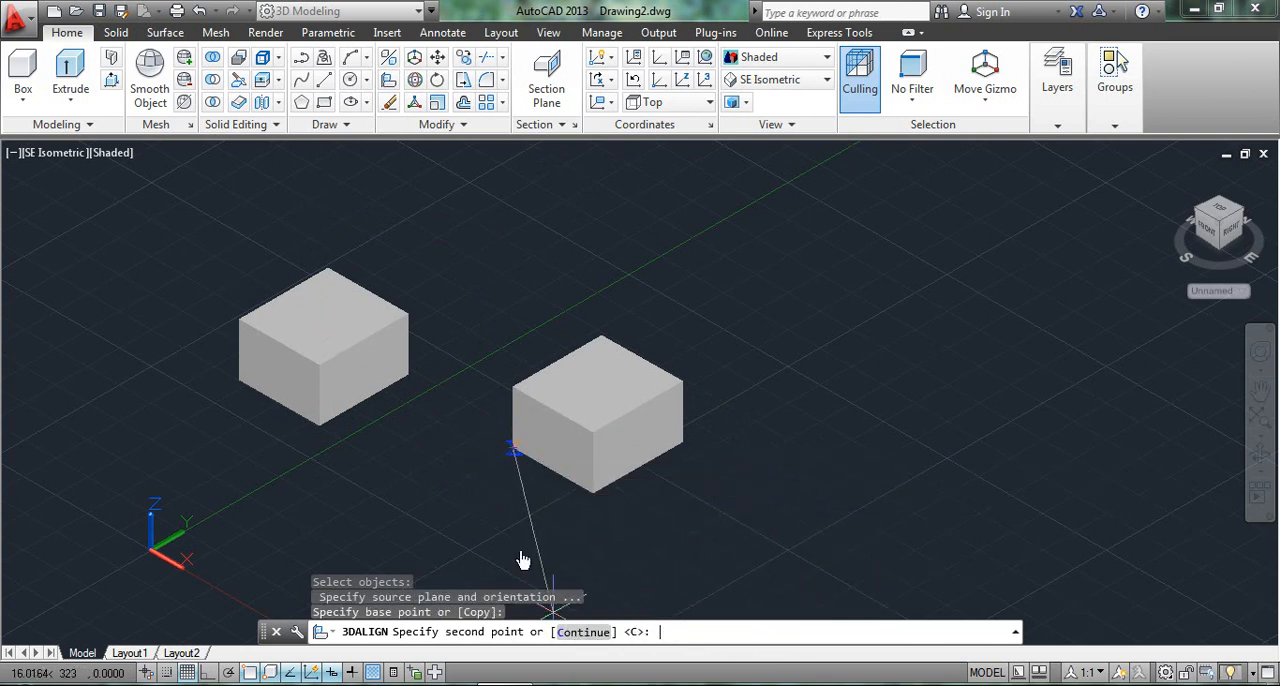
type("C")
key("Return")
Align the box to the left-hand box's lower-right corner, its lower front corner and a free point in front of the right-hand box's original position.
left_click(409, 376)
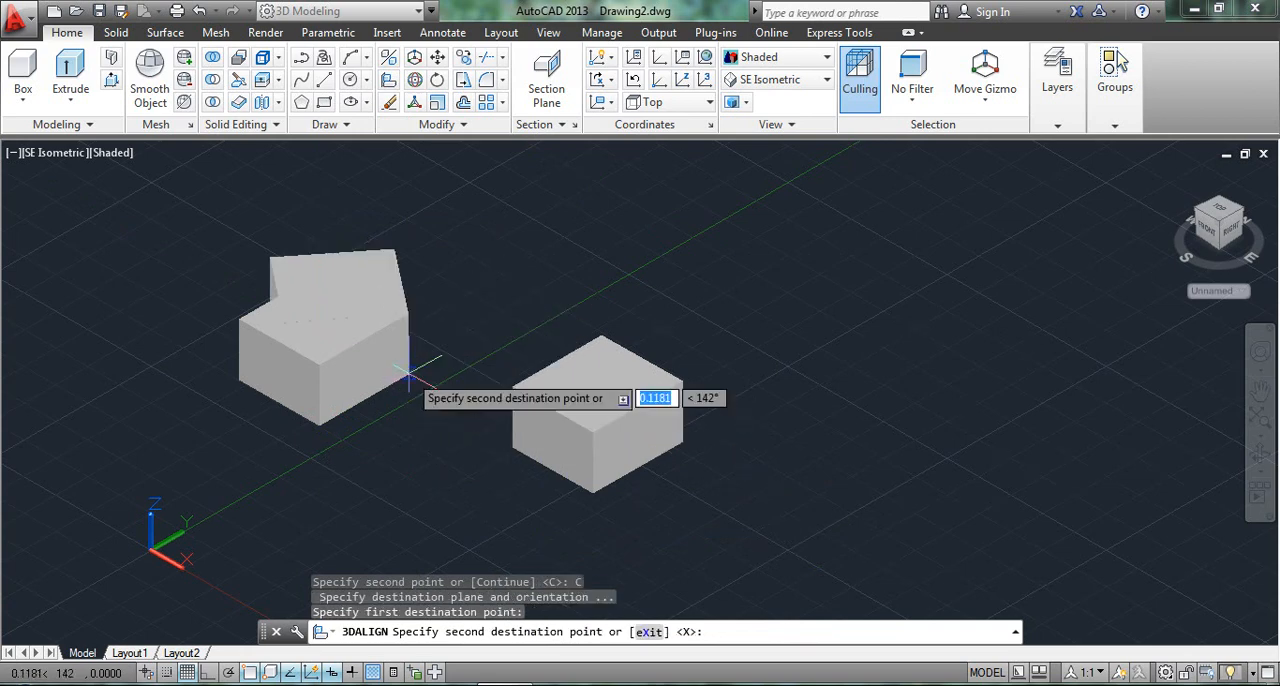
left_click(316, 428)
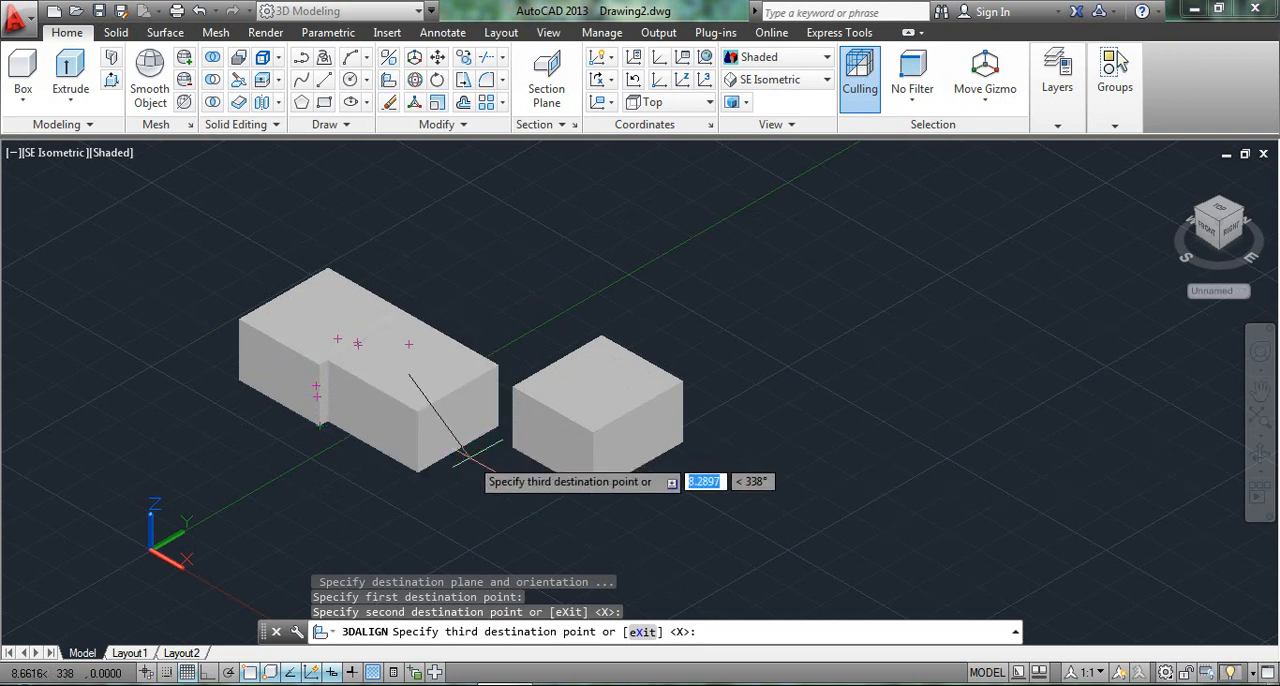
left_click(543, 500)
scroll(385, 366, "up", 6)
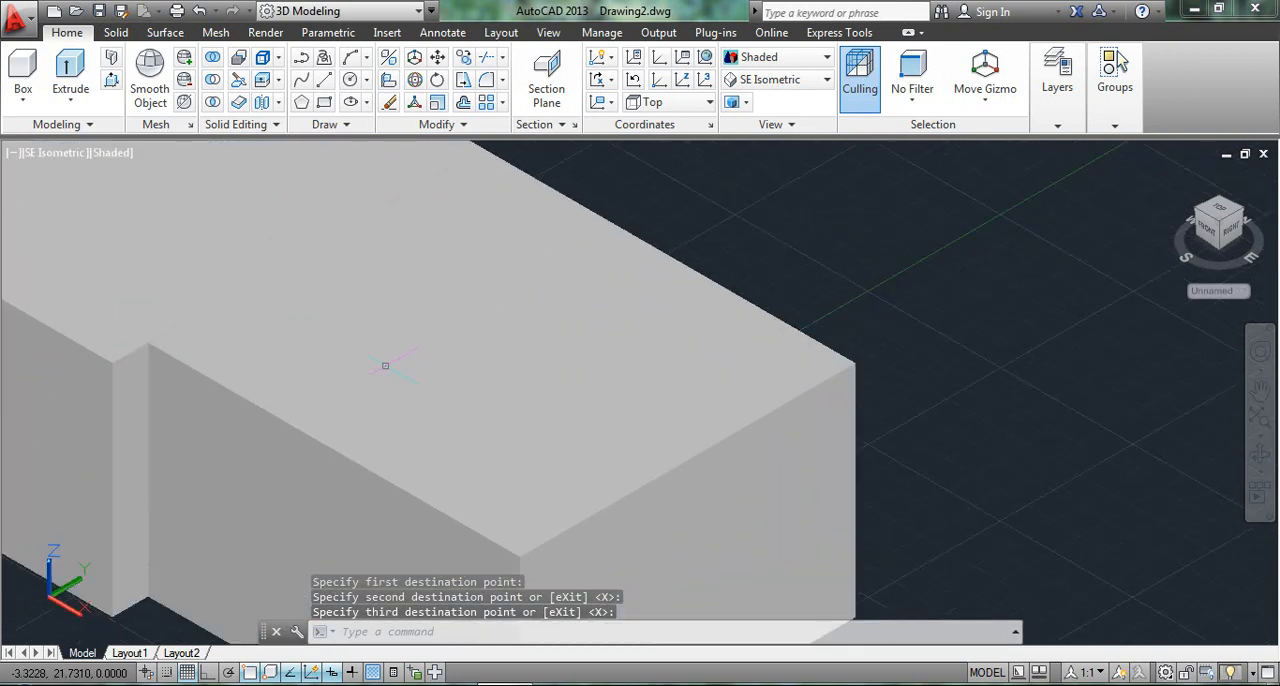
scroll(385, 366, "down", 4)
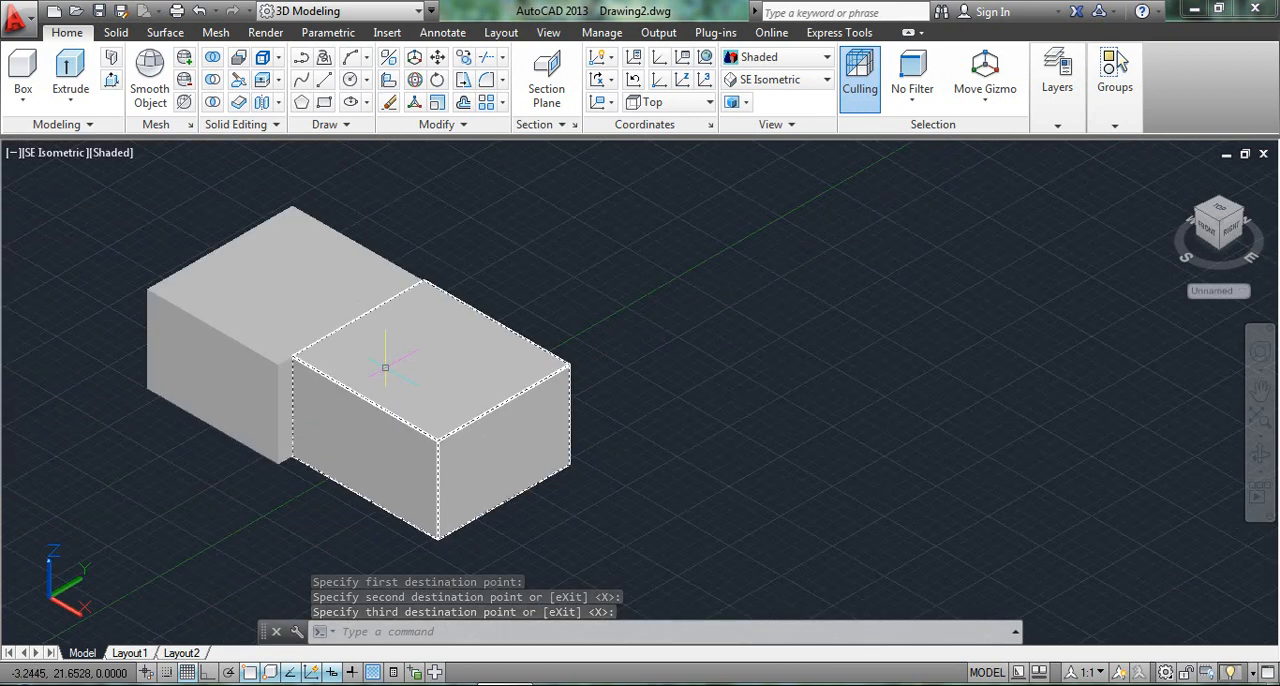